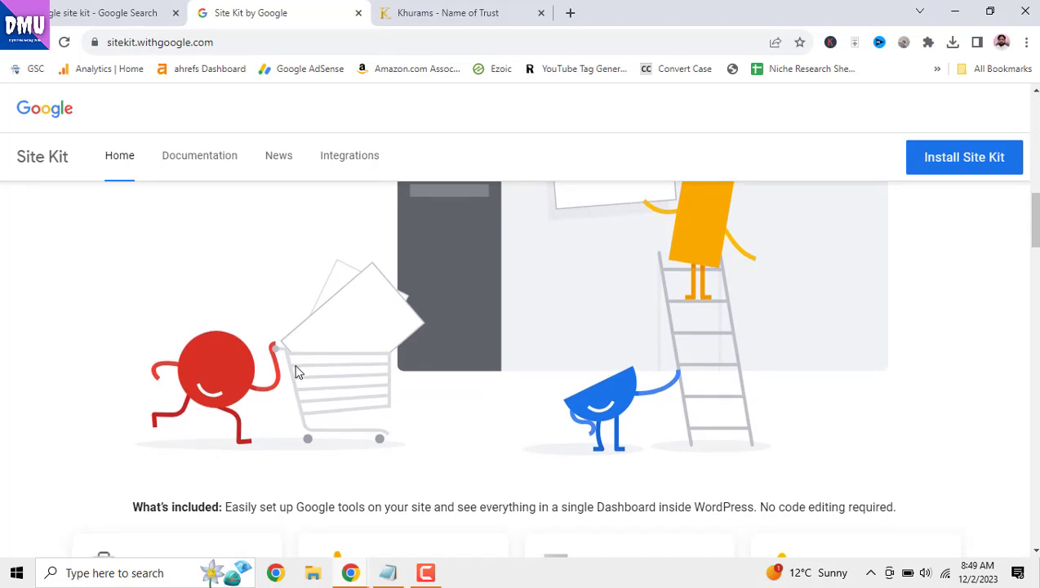
Step: Review the Site Kit homepage's included Google tools, target audiences, setup overview and benefits down to the footer
{"action": "scroll", "coordinate": [298, 372], "scroll_direction": "down", "scroll_amount": 1}
{"action": "scroll", "coordinate": [298, 372], "scroll_direction": "down", "scroll_amount": 1}
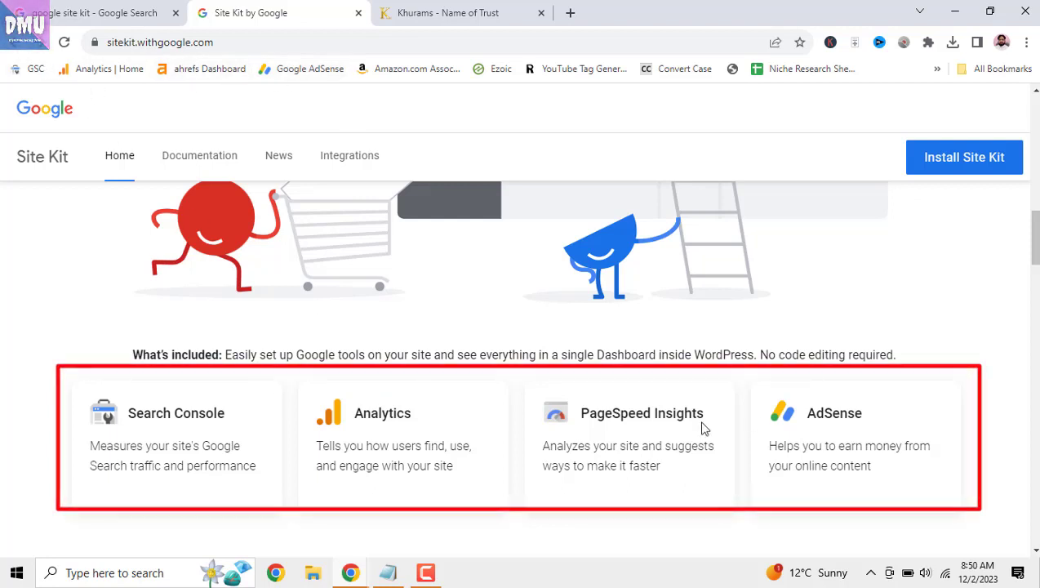
{"action": "scroll", "coordinate": [569, 408], "scroll_direction": "down", "scroll_amount": 1}
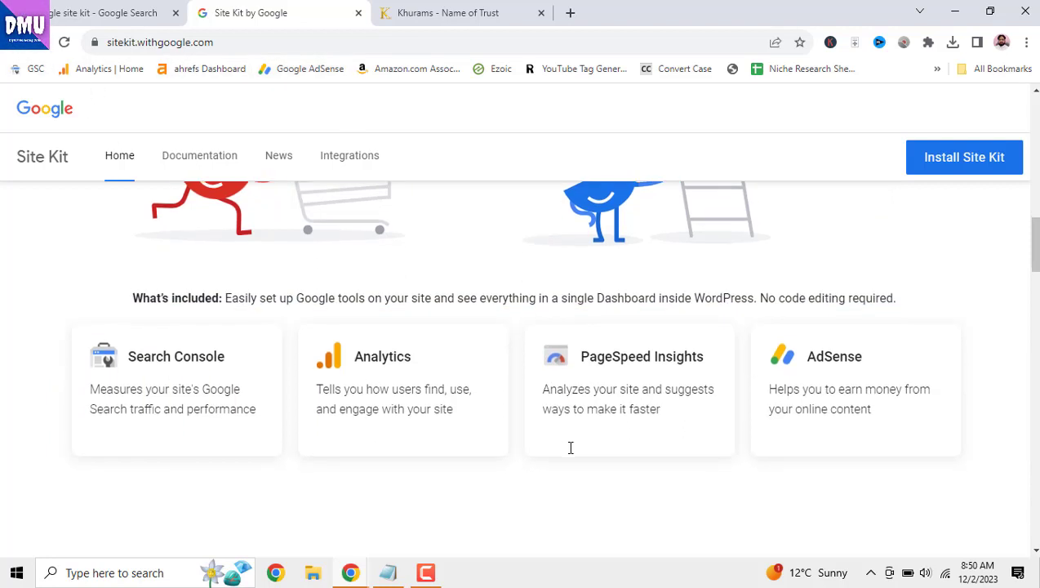
{"action": "scroll", "coordinate": [571, 447], "scroll_direction": "down", "scroll_amount": 5}
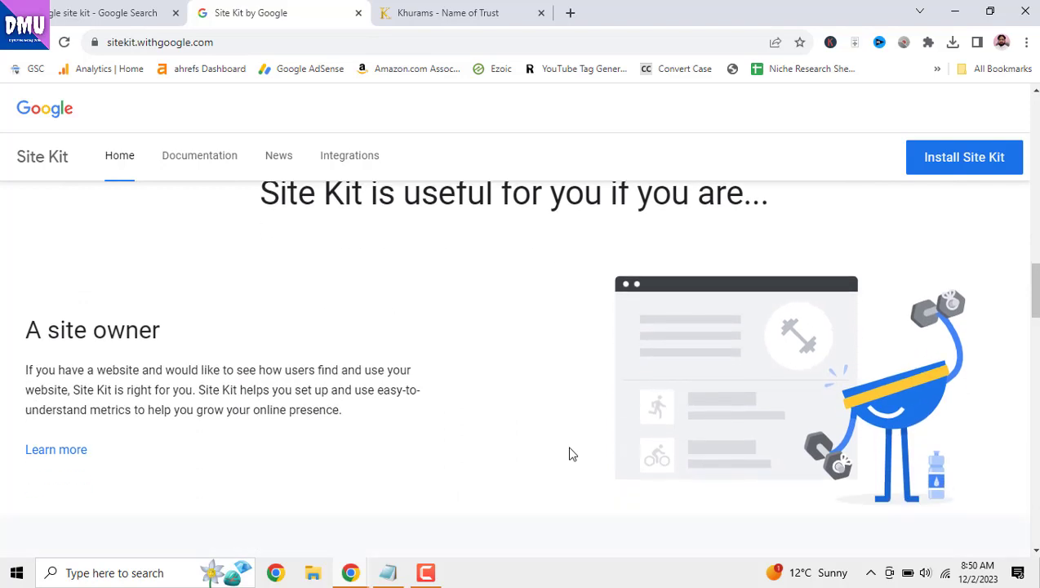
{"action": "scroll", "coordinate": [571, 454], "scroll_direction": "down", "scroll_amount": 5}
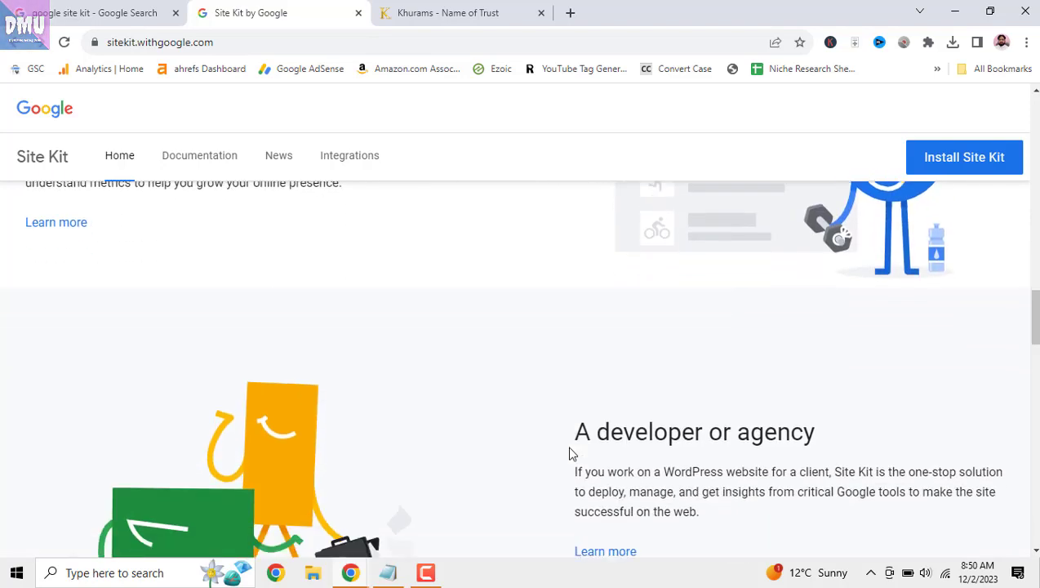
{"action": "scroll", "coordinate": [713, 449], "scroll_direction": "down", "scroll_amount": 5}
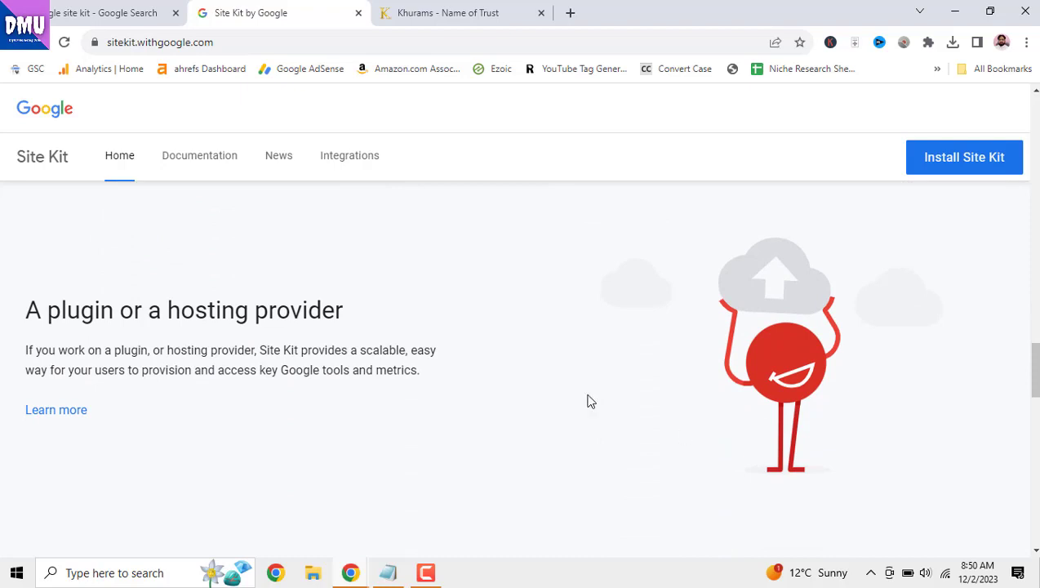
{"action": "scroll", "coordinate": [573, 392], "scroll_direction": "down", "scroll_amount": 3}
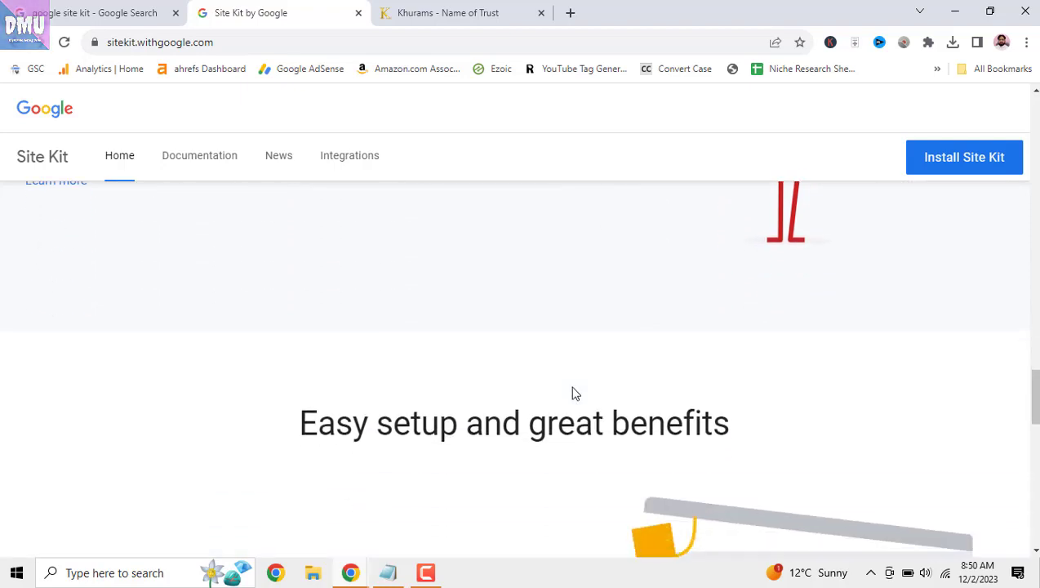
{"action": "scroll", "coordinate": [573, 393], "scroll_direction": "down", "scroll_amount": 2}
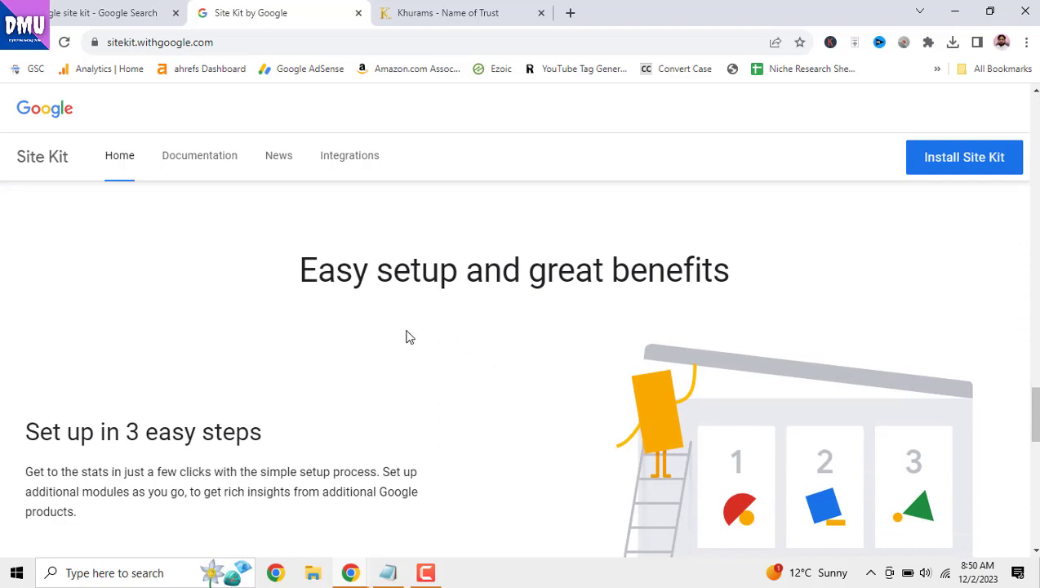
{"action": "scroll", "coordinate": [409, 337], "scroll_direction": "down", "scroll_amount": 3}
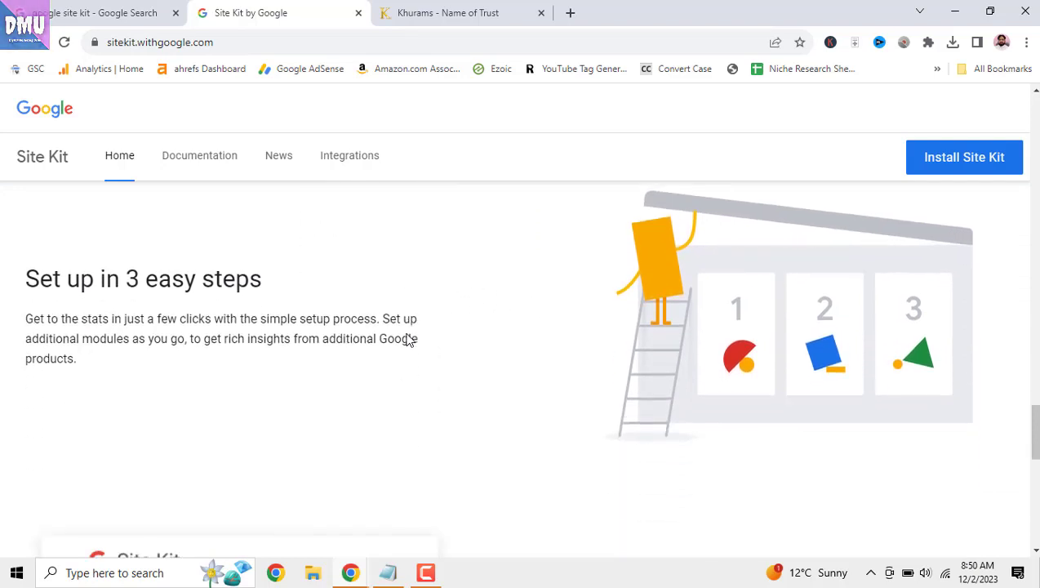
{"action": "scroll", "coordinate": [418, 325], "scroll_direction": "down", "scroll_amount": 2}
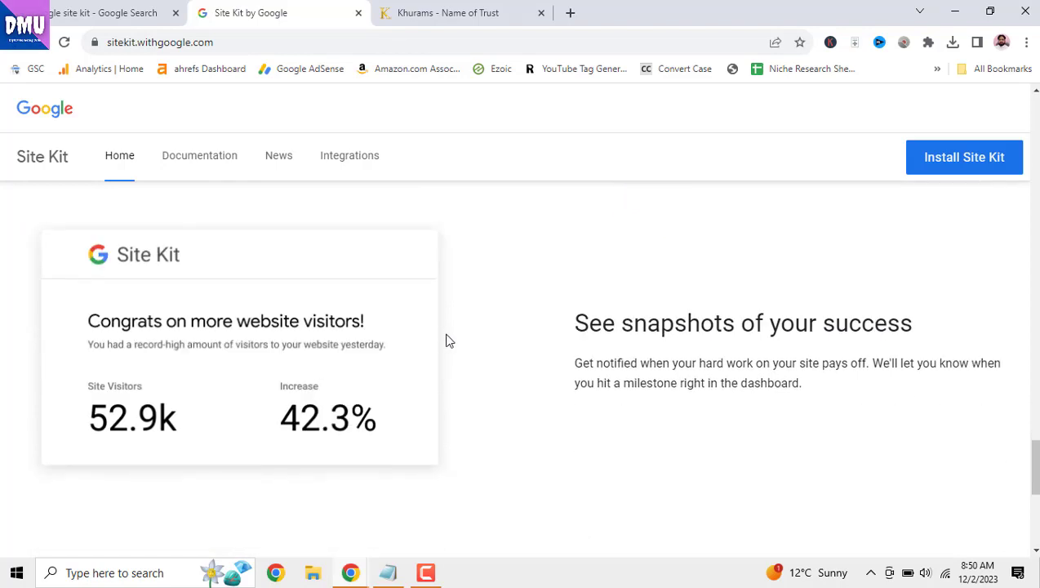
{"action": "scroll", "coordinate": [451, 341], "scroll_direction": "down", "scroll_amount": 1}
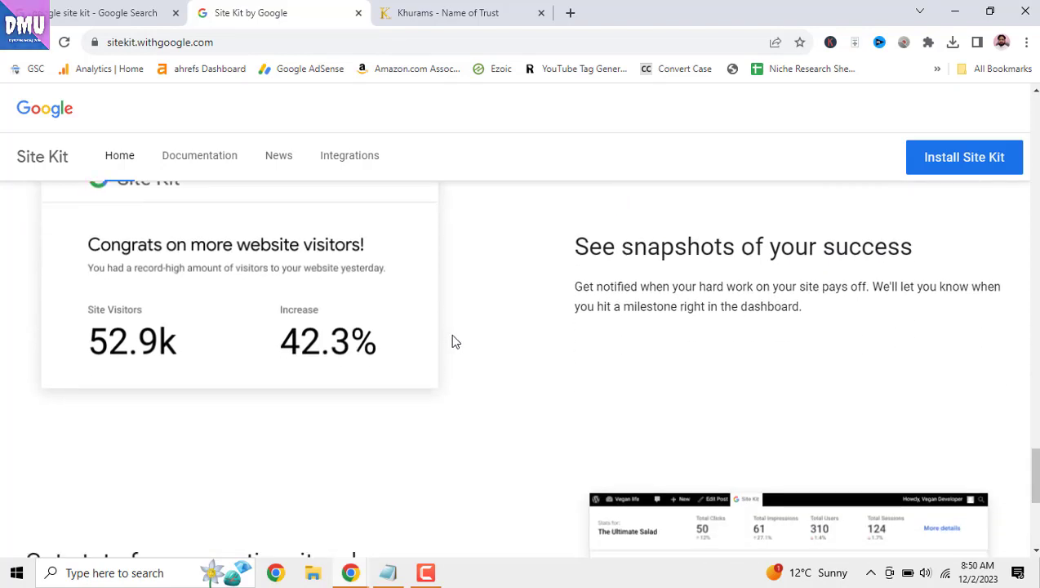
{"action": "scroll", "coordinate": [454, 341], "scroll_direction": "down", "scroll_amount": 4}
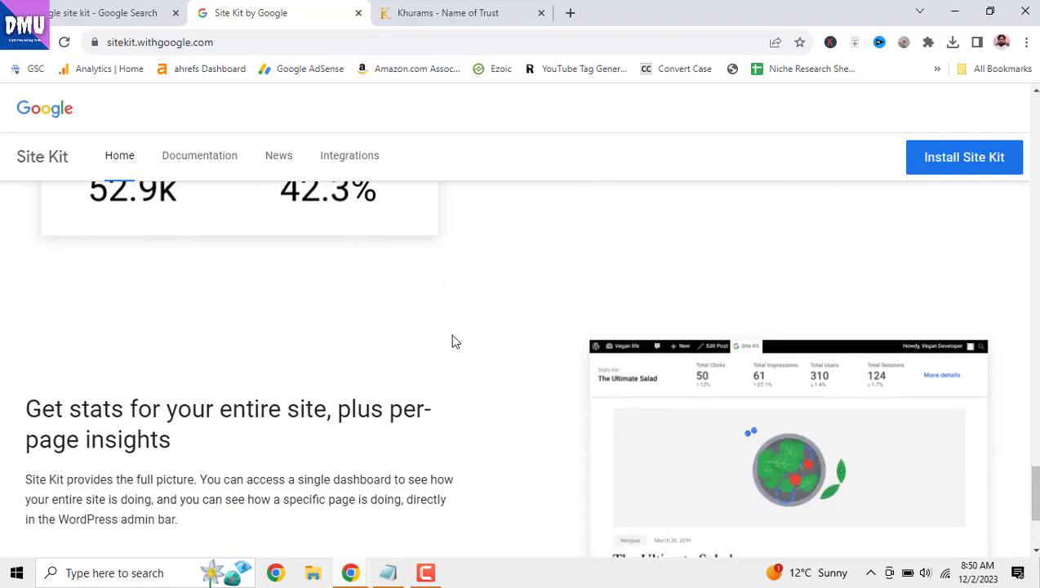
{"action": "scroll", "coordinate": [455, 341], "scroll_direction": "down", "scroll_amount": 1}
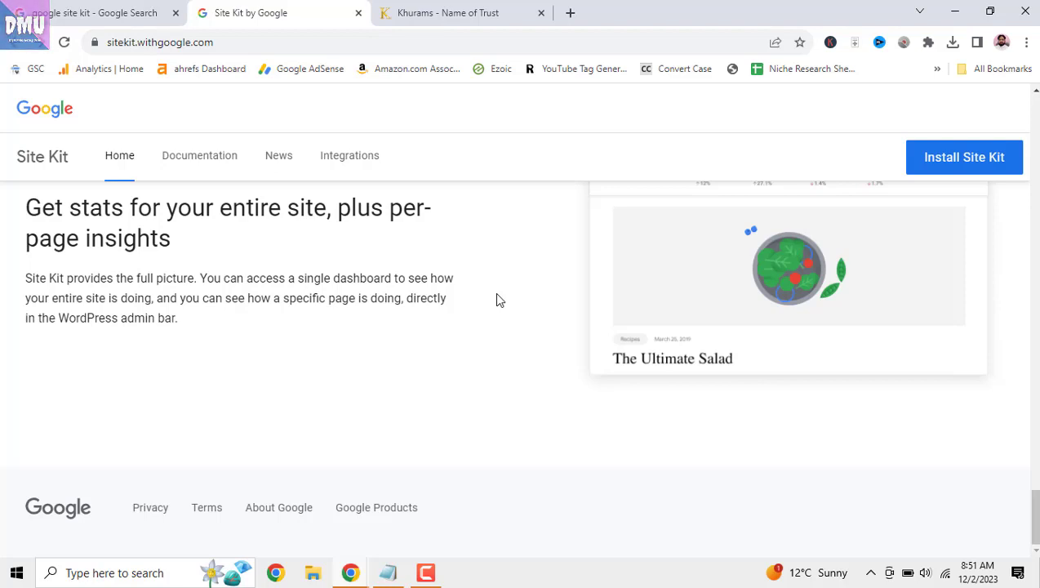
Step: Switch to the WordPress site, enter its admin dashboard and open the page for adding new plugins
{"action": "left_click", "coordinate": [475, 14]}
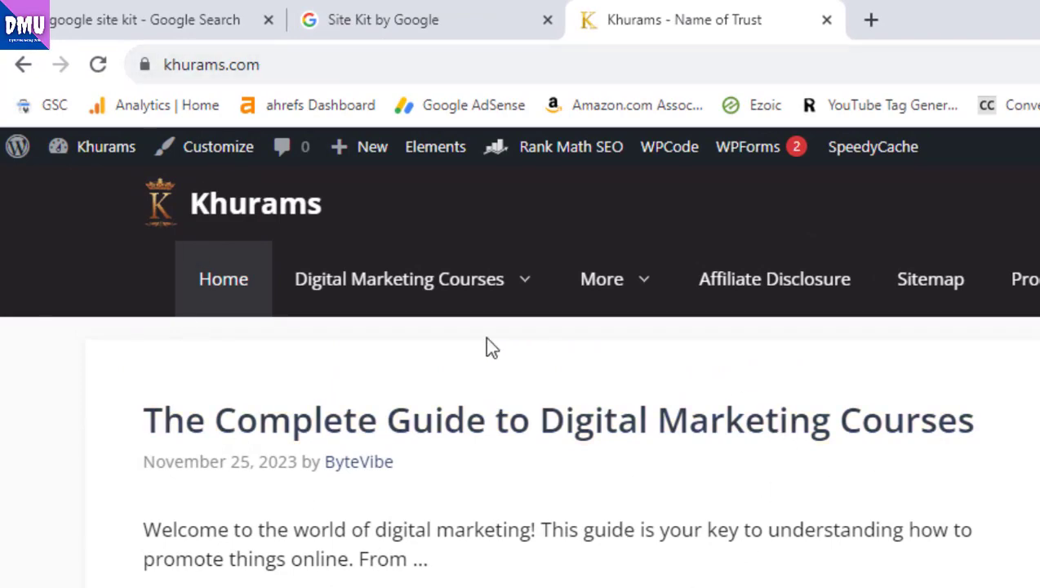
{"action": "mouse_move", "coordinate": [106, 146]}
{"action": "left_click", "coordinate": [109, 194]}
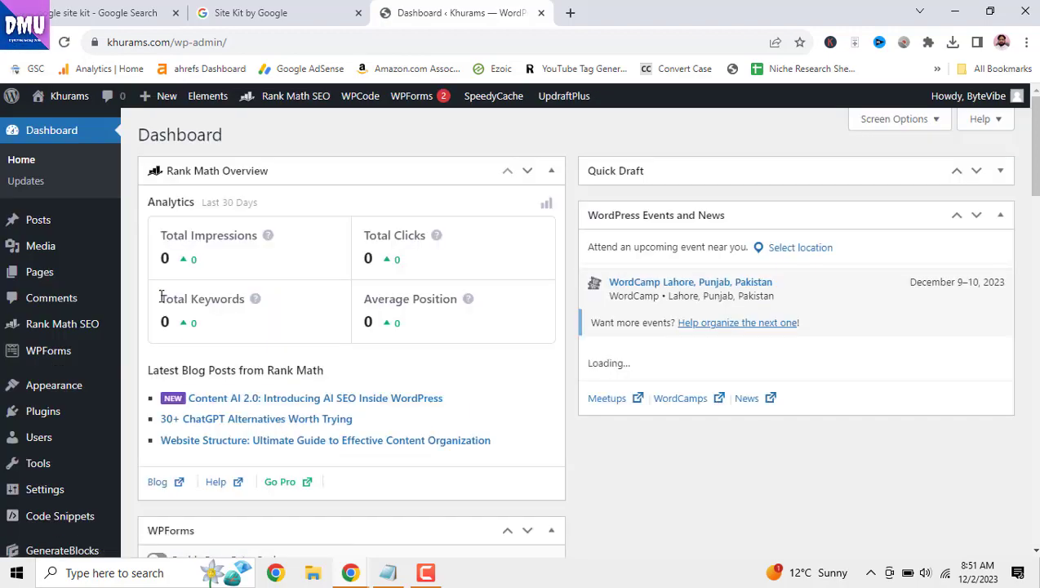
{"action": "mouse_move", "coordinate": [47, 412]}
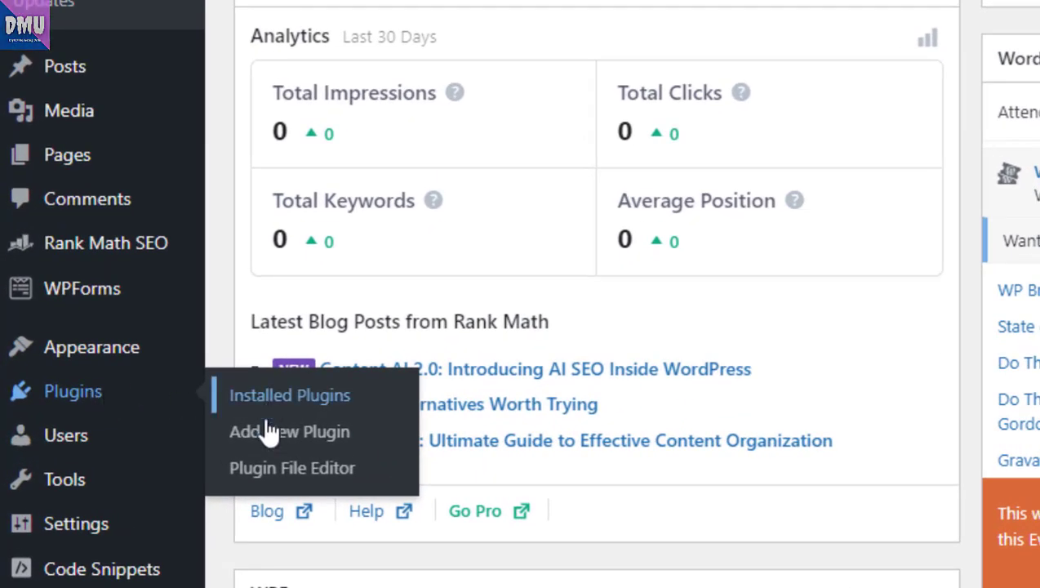
{"action": "left_click", "coordinate": [274, 433]}
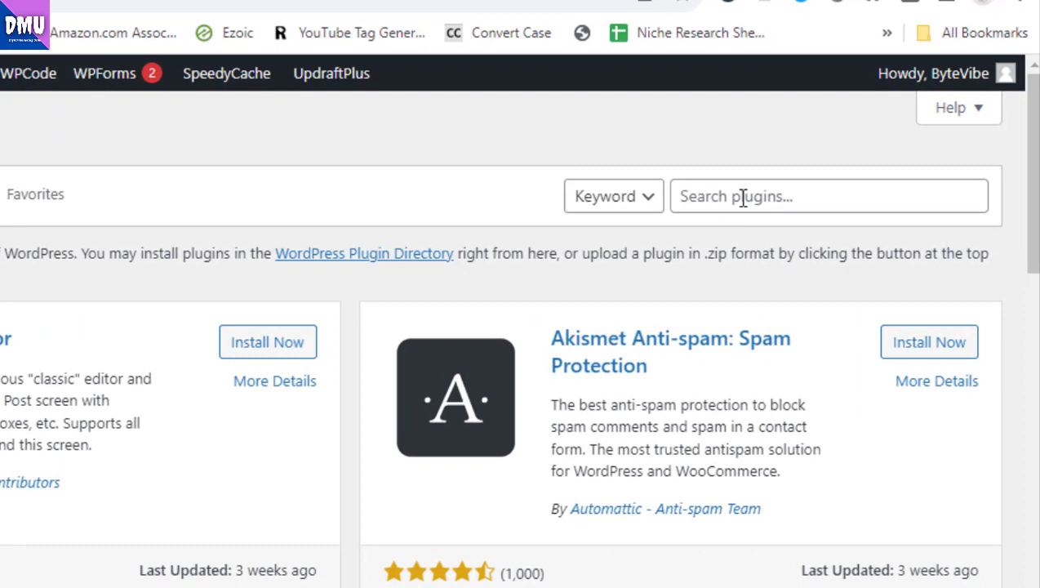
Step: Search the plugin directory for "google kit"
{"action": "left_click", "coordinate": [845, 174]}
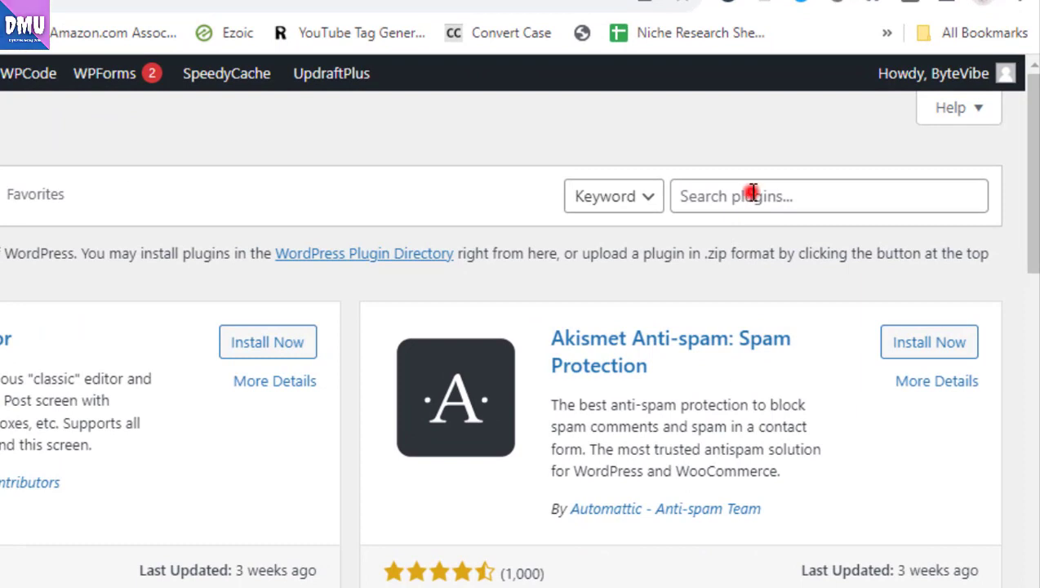
{"action": "type", "text": "g"}
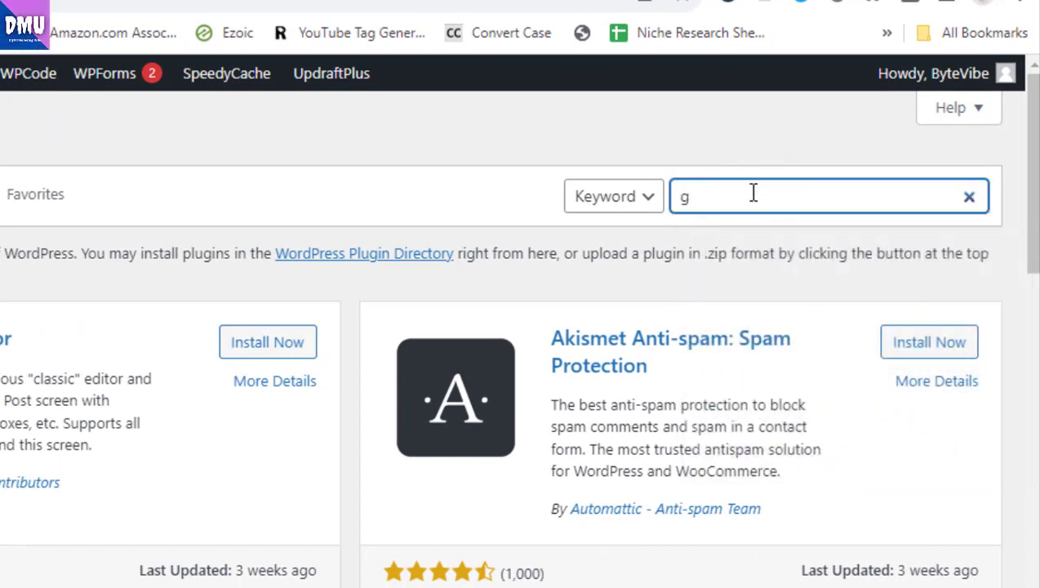
{"action": "type", "text": "oog"}
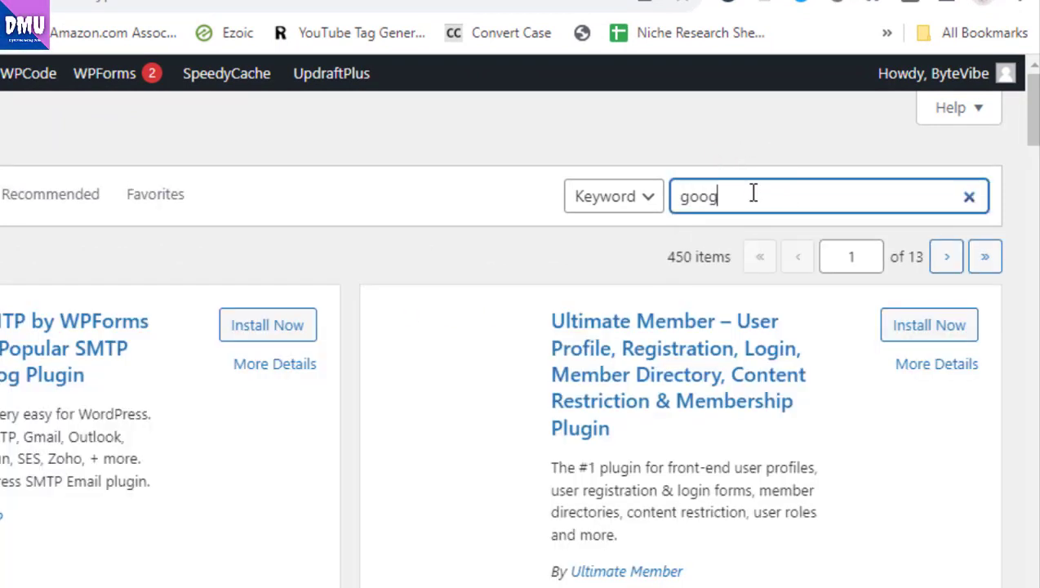
{"action": "type", "text": "le k"}
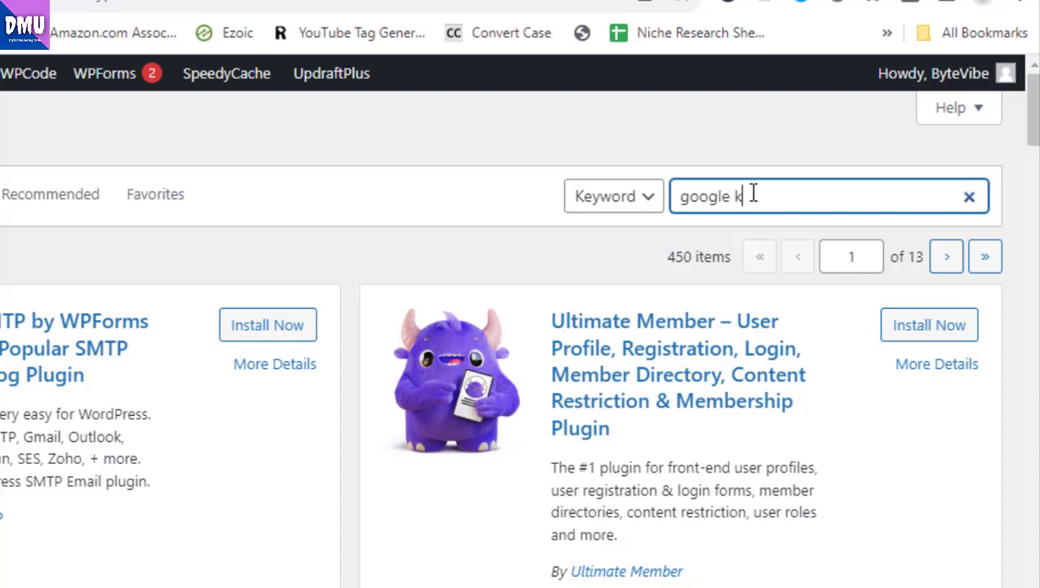
{"action": "type", "text": "it"}
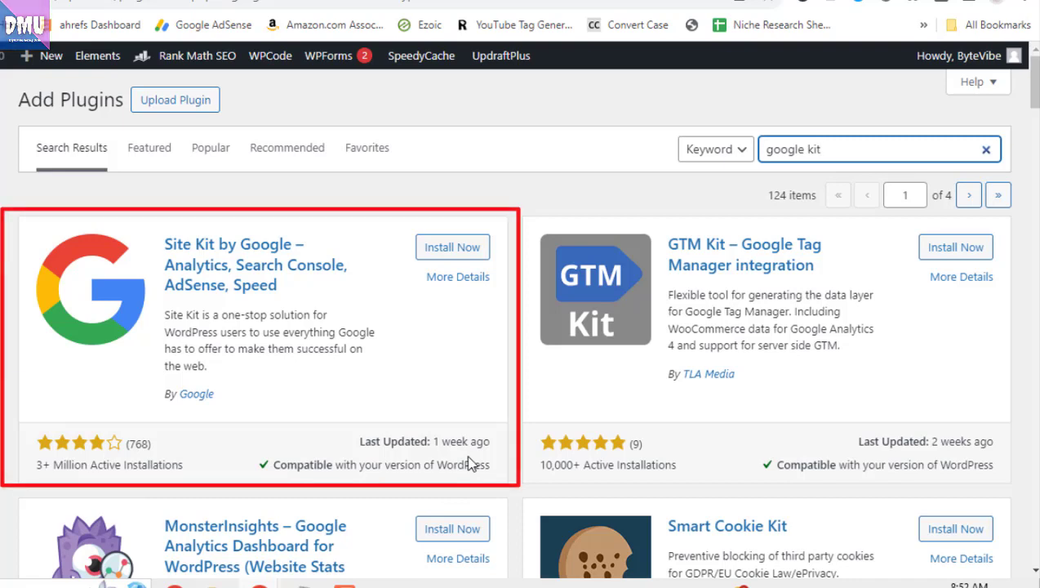
Step: Install and activate the plugin Site Kit by Google – Analytics, Search Console, AdSense, Speed
{"action": "left_click", "coordinate": [448, 247]}
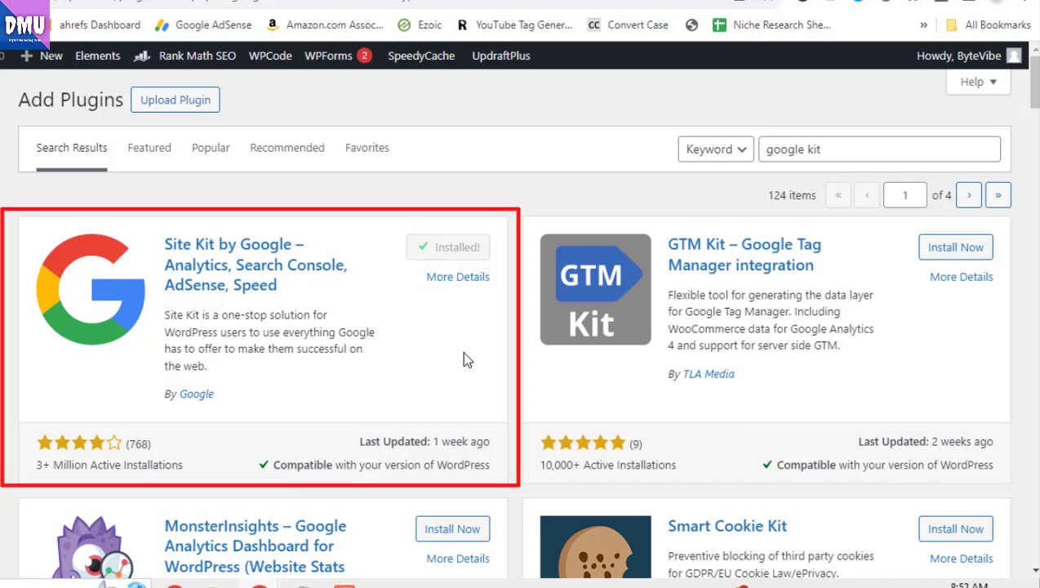
{"action": "left_click", "coordinate": [475, 250]}
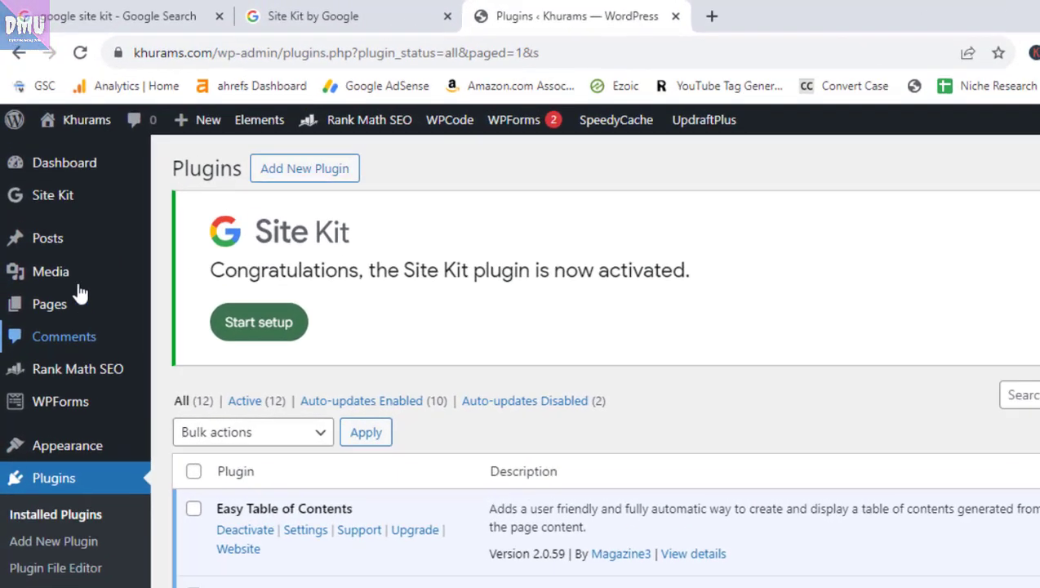
Step: Start the Site Kit setup without connecting Google Analytics and sign in with the first listed Google account
{"action": "mouse_move", "coordinate": [51, 162]}
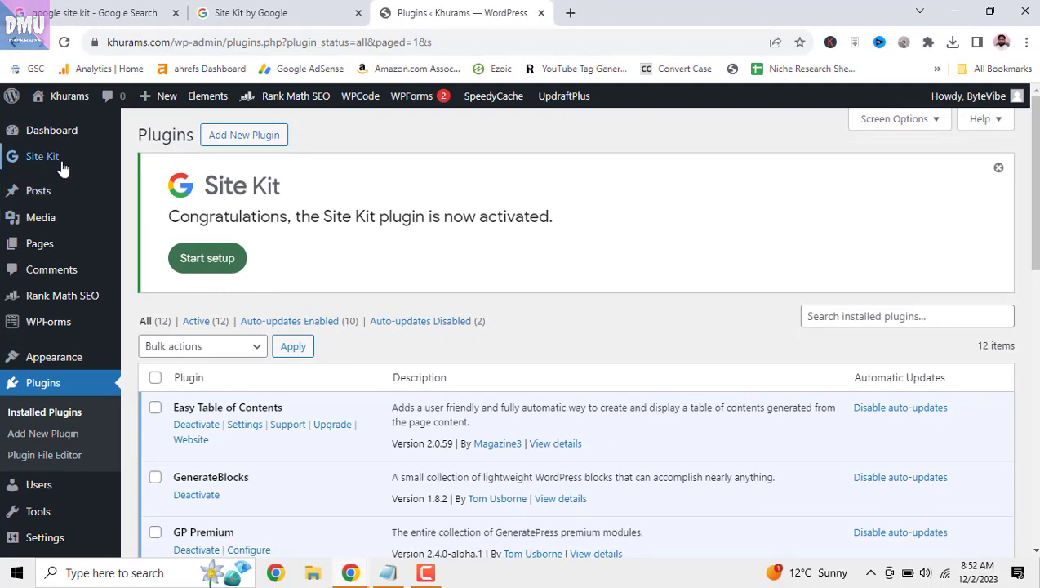
{"action": "left_click", "coordinate": [219, 260]}
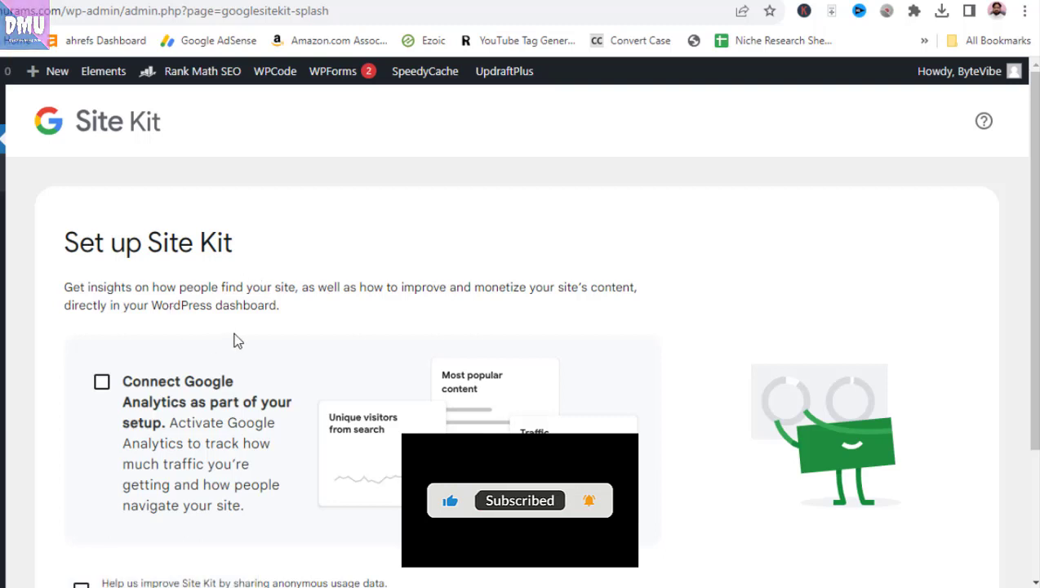
{"action": "scroll", "coordinate": [245, 343], "scroll_direction": "down", "scroll_amount": 1}
{"action": "scroll", "coordinate": [320, 372], "scroll_direction": "down", "scroll_amount": 1}
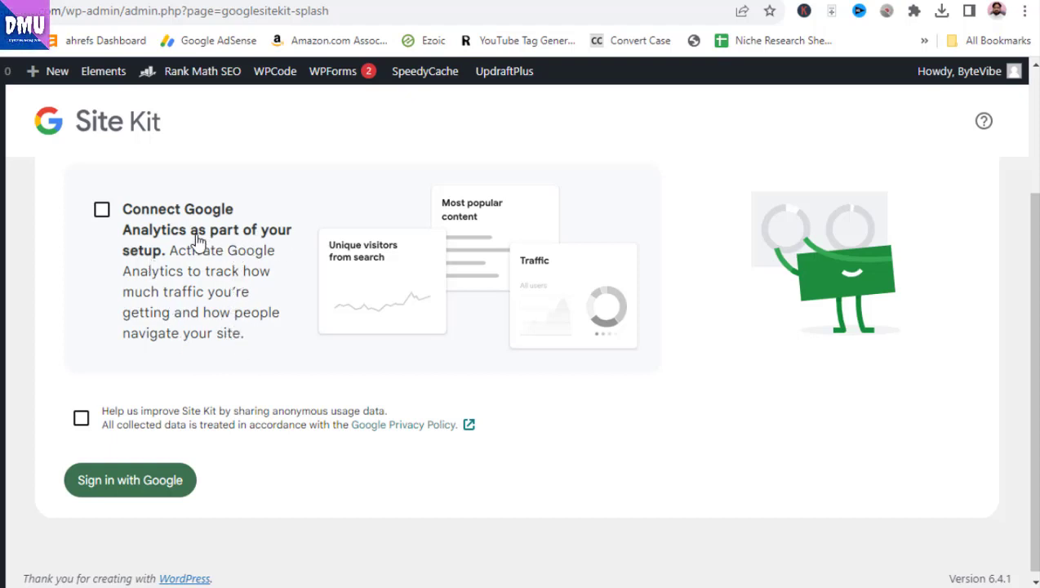
{"action": "left_click", "coordinate": [153, 501]}
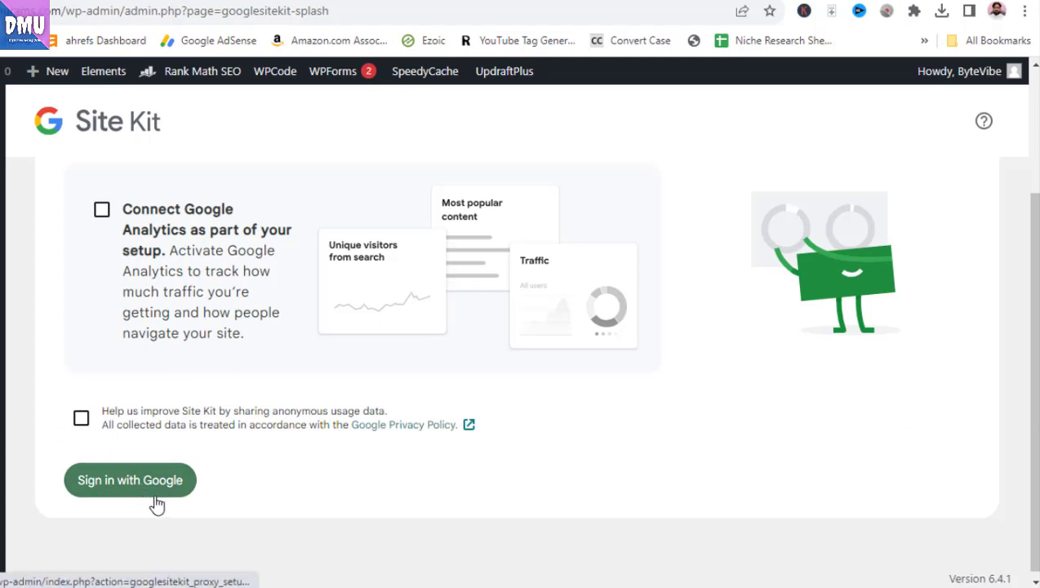
{"action": "left_click", "coordinate": [157, 490]}
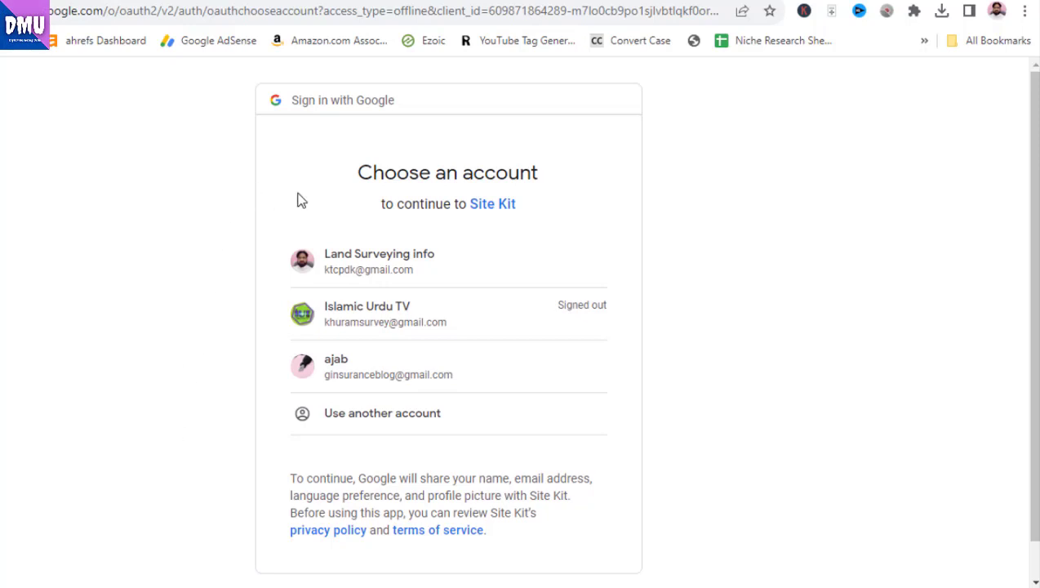
{"action": "left_click", "coordinate": [384, 265]}
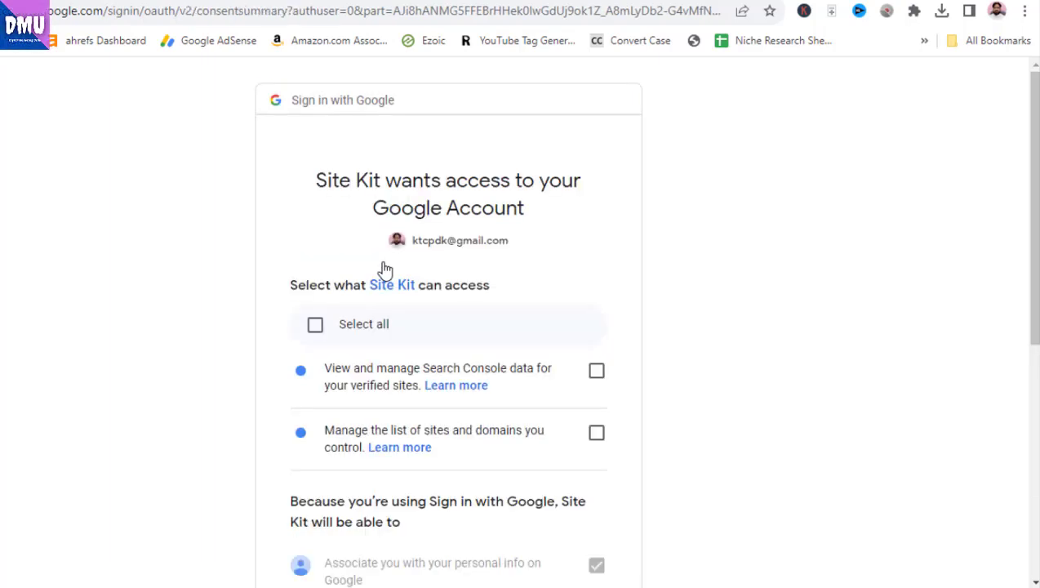
Step: Grant Site Kit all requested permissions for Search Console data and the list of managed sites, and continue
{"action": "scroll", "coordinate": [465, 332], "scroll_direction": "down", "scroll_amount": 1}
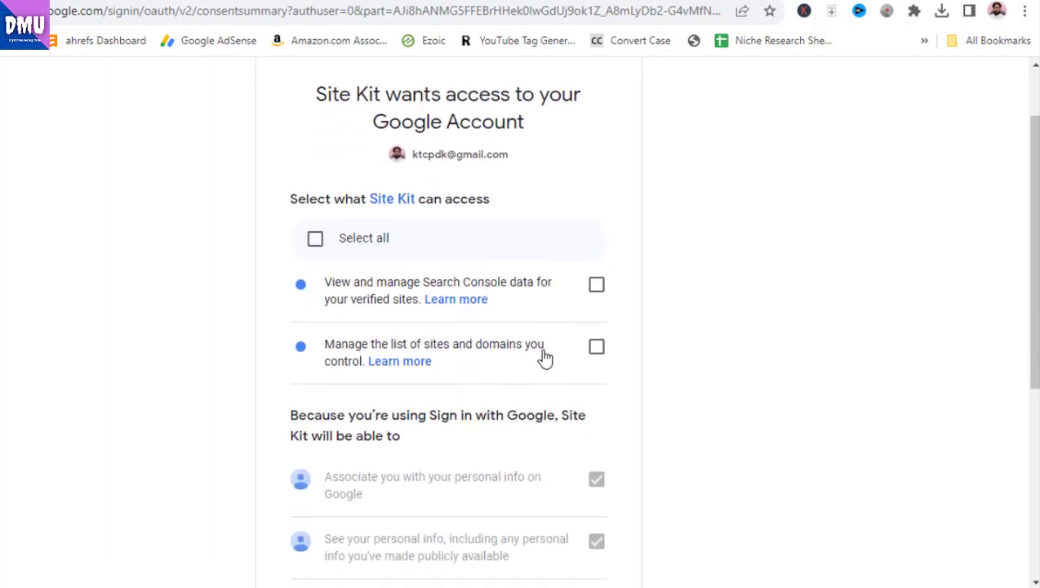
{"action": "left_click", "coordinate": [319, 241]}
{"action": "scroll", "coordinate": [453, 330], "scroll_direction": "down", "scroll_amount": 2}
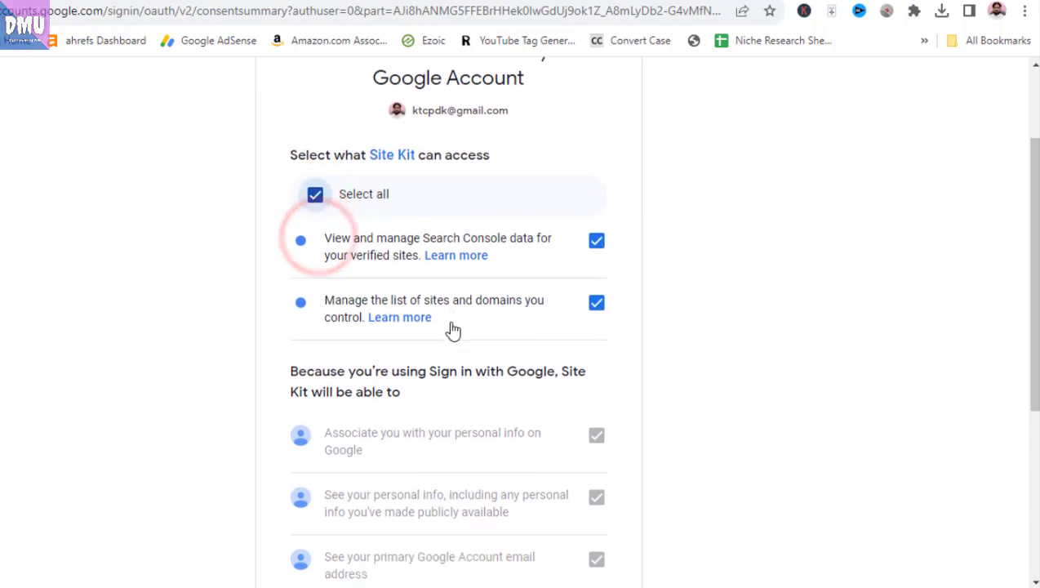
{"action": "scroll", "coordinate": [455, 330], "scroll_direction": "down", "scroll_amount": 2}
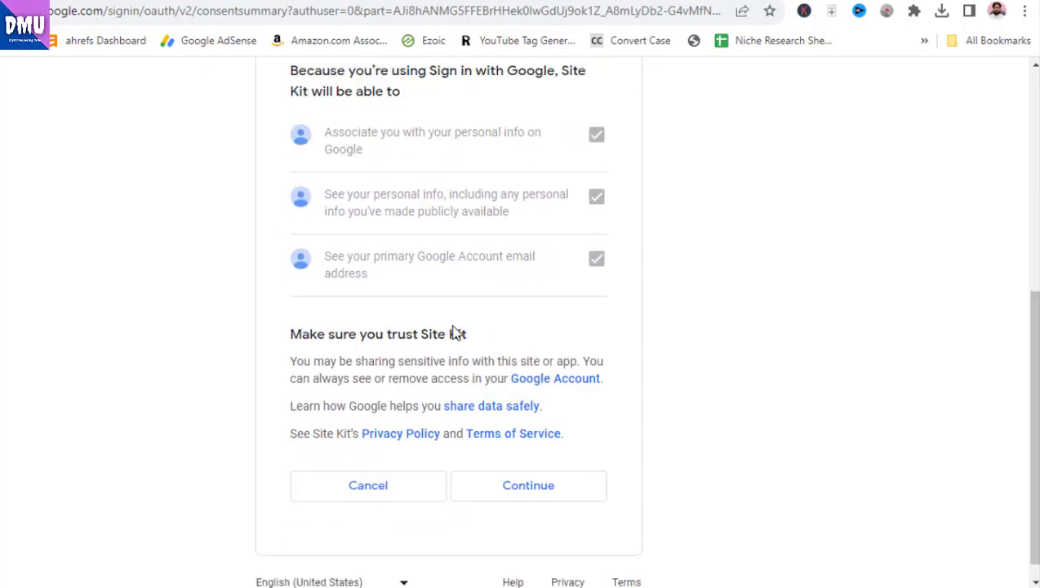
{"action": "left_click", "coordinate": [547, 479]}
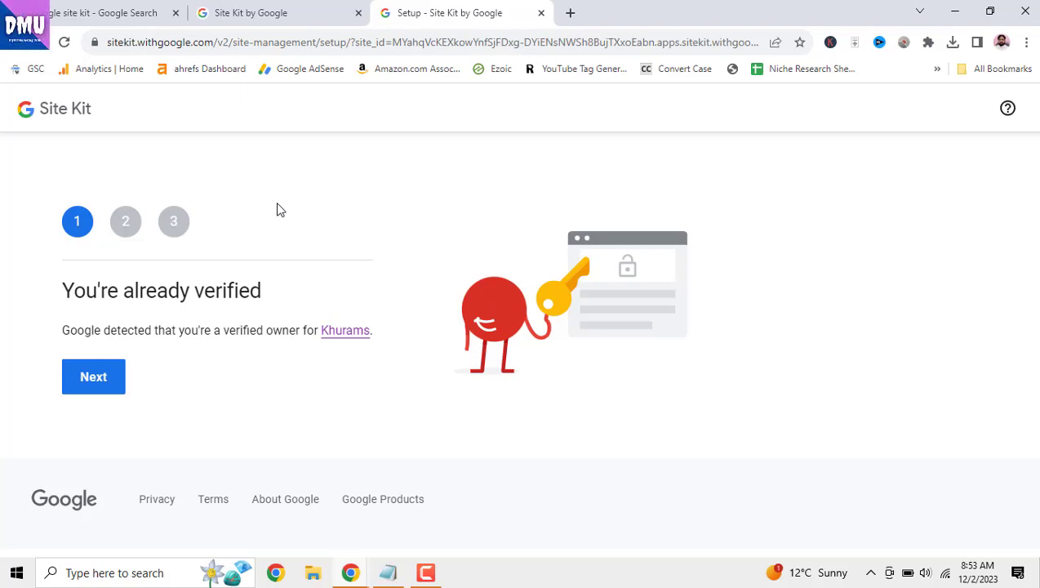
Step: Proceed past the site ownership verification and allow the site to access Google Account data for dashboard metrics
{"action": "left_click", "coordinate": [100, 378]}
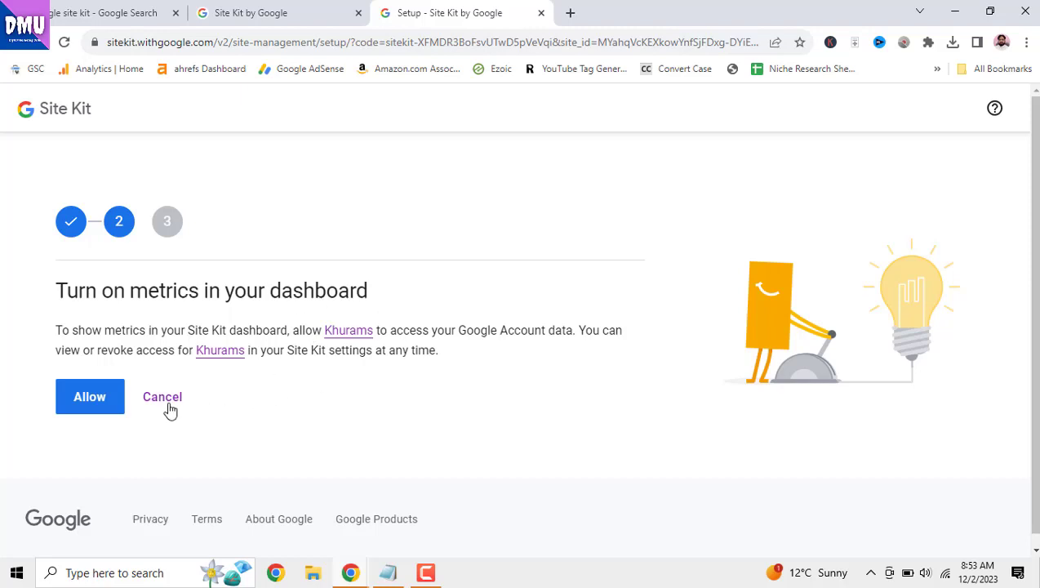
{"action": "left_click", "coordinate": [103, 397]}
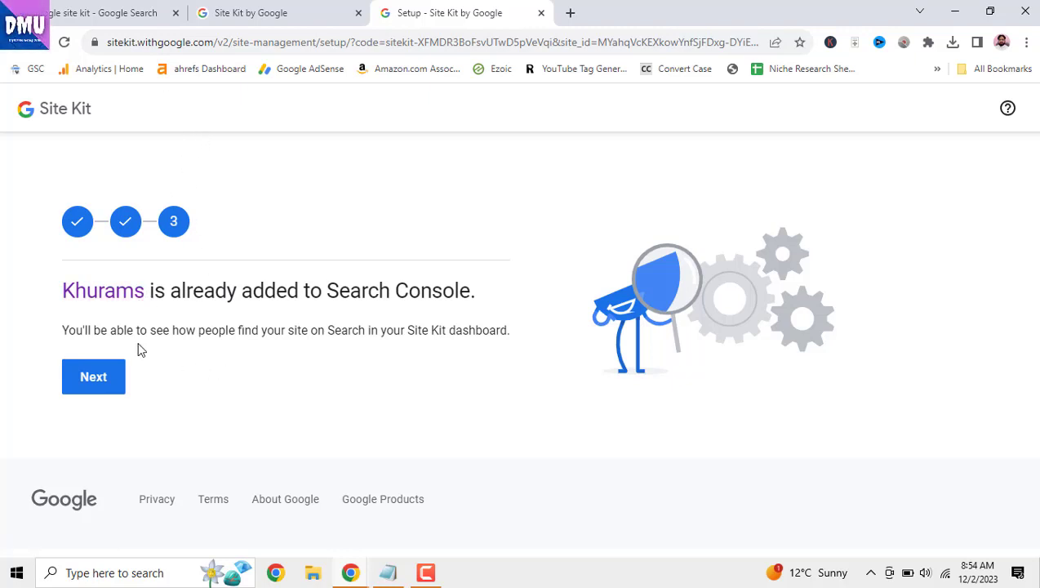
Step: Accept the site's existing Search Console property to finish the Site Kit setup and go to the Site Kit dashboard
{"action": "left_click", "coordinate": [111, 369]}
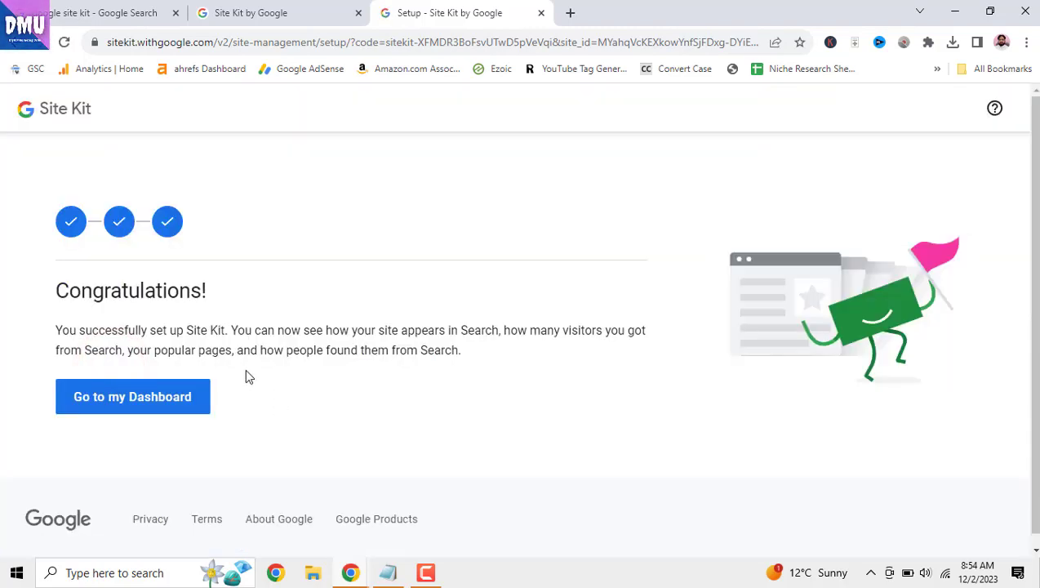
{"action": "left_click_drag", "start_coordinate": [50, 290], "coordinate": [207, 290]}
{"action": "left_click", "coordinate": [327, 421]}
{"action": "left_click", "coordinate": [189, 418]}
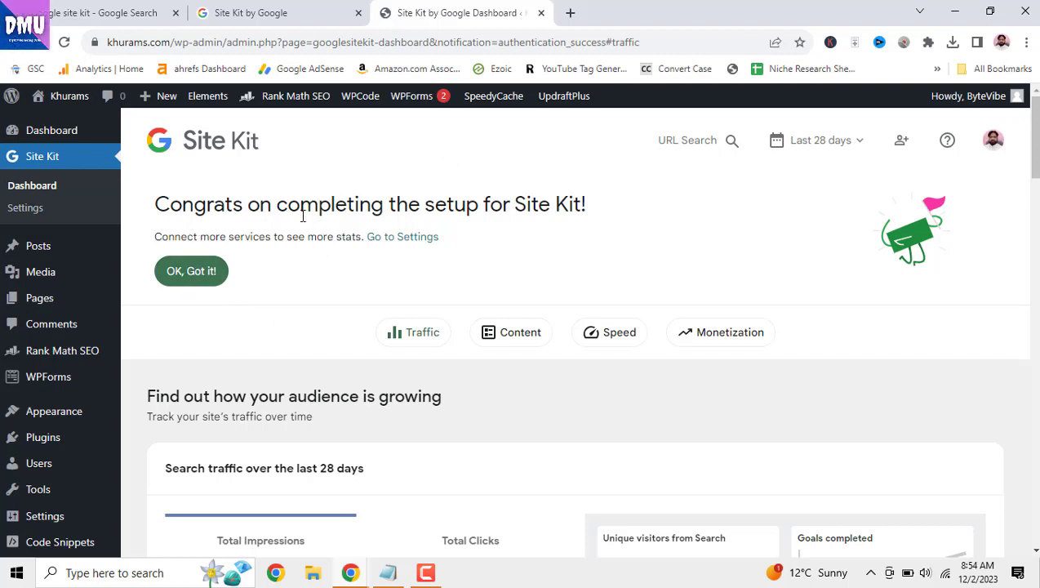
Step: Dismiss the setup congratulations notice and postpone the notice about not having enough traffic to display stats
{"action": "left_click", "coordinate": [204, 275]}
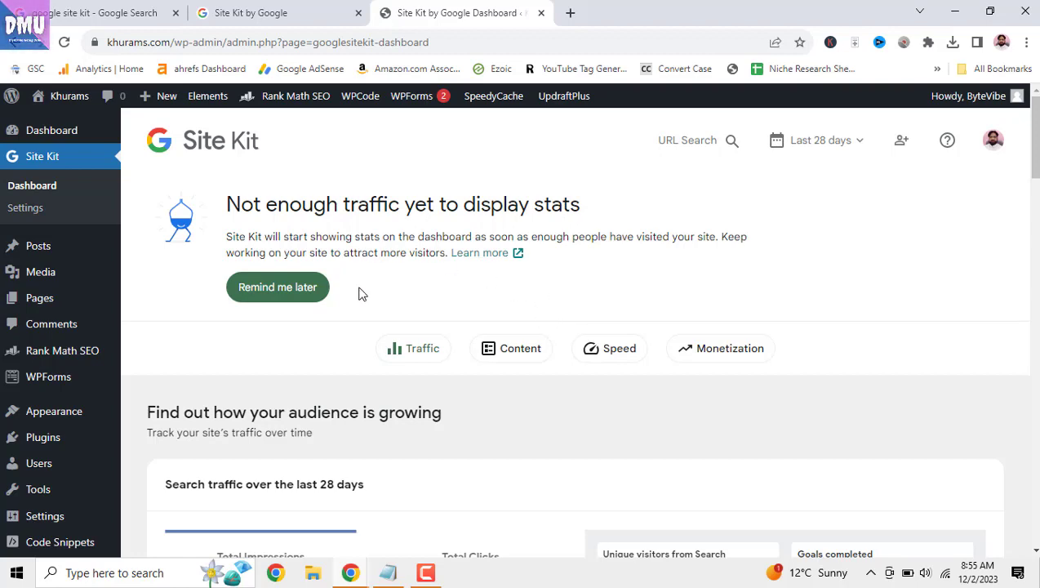
{"action": "left_click", "coordinate": [314, 289]}
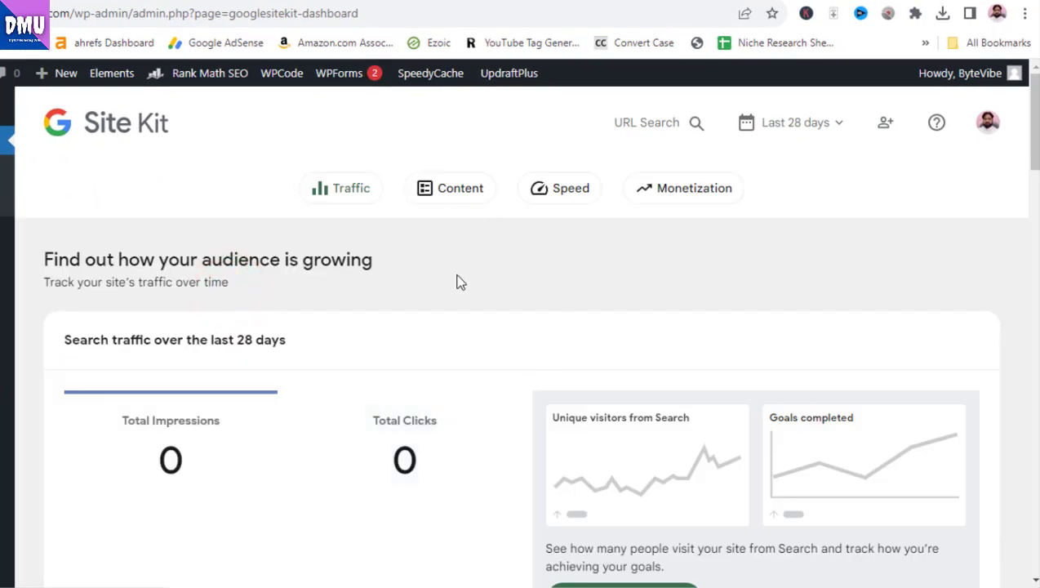
Step: Review the dashboard's Traffic section with its impressions, clicks and chart, and briefly view the linked Search Console Performance report
{"action": "left_click", "coordinate": [354, 196]}
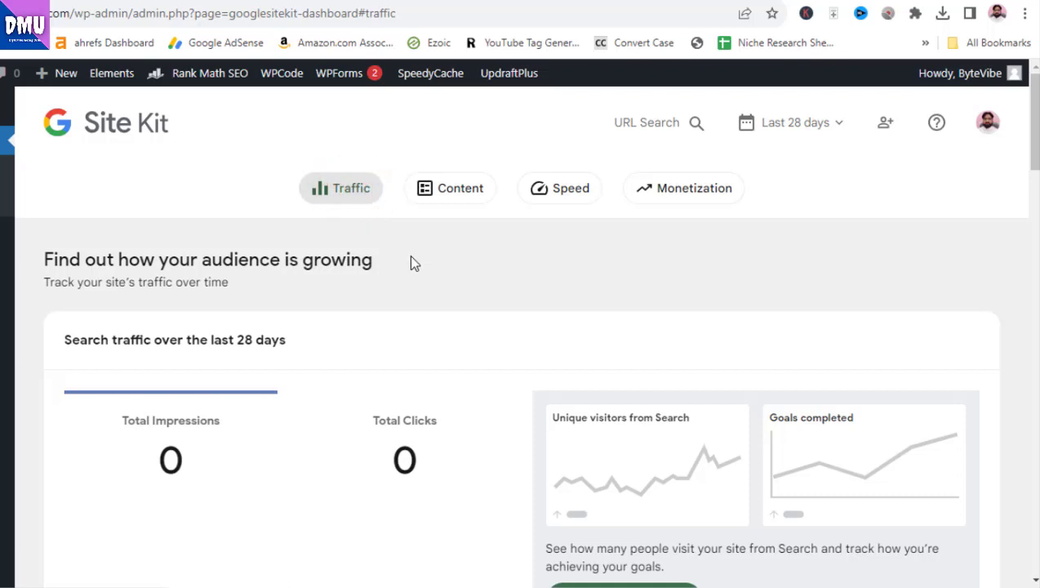
{"action": "scroll", "coordinate": [410, 273], "scroll_direction": "down", "scroll_amount": 2}
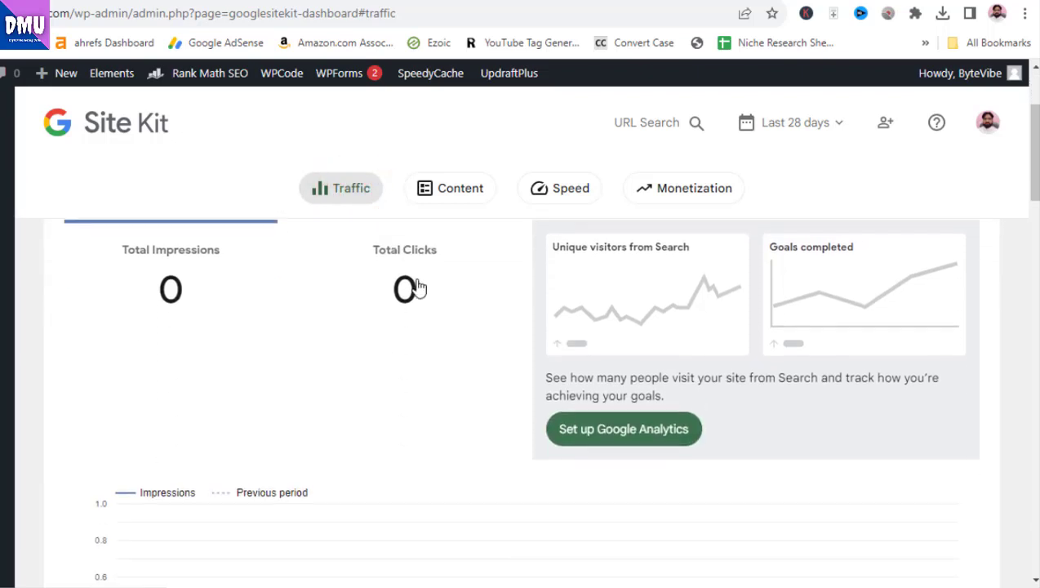
{"action": "scroll", "coordinate": [390, 304], "scroll_direction": "up", "scroll_amount": 2}
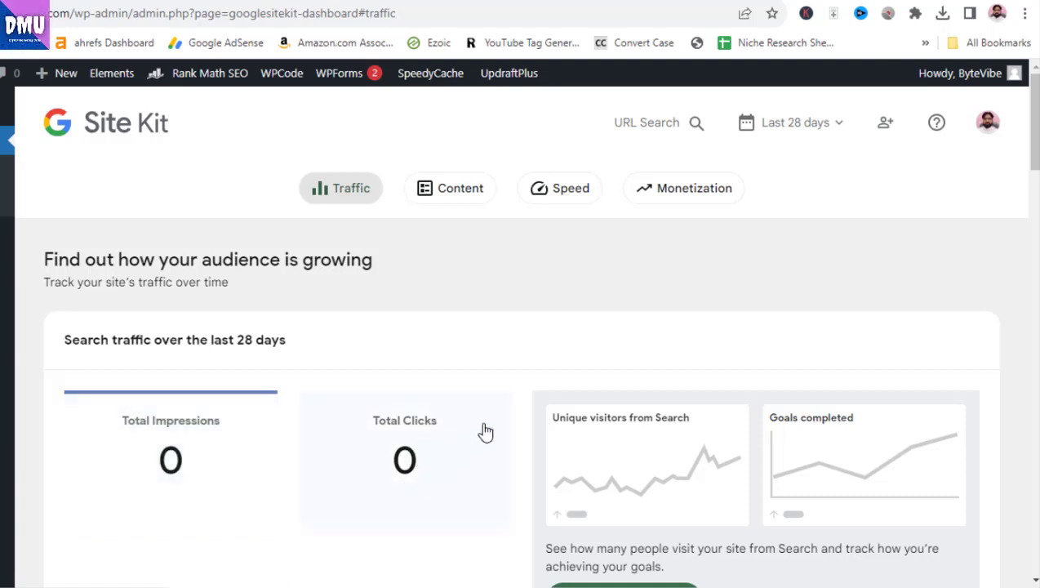
{"action": "scroll", "coordinate": [484, 432], "scroll_direction": "down", "scroll_amount": 2}
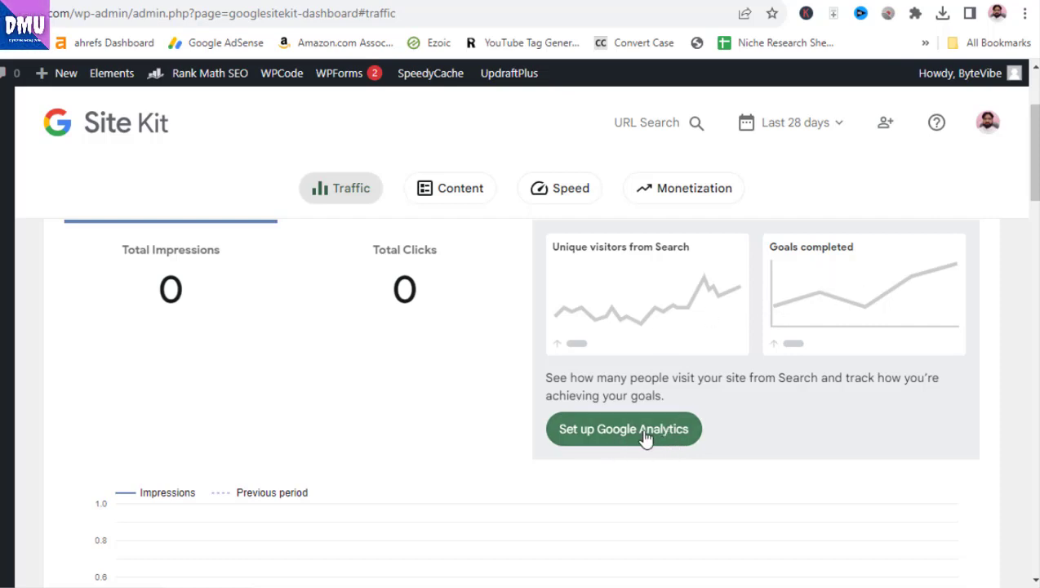
{"action": "scroll", "coordinate": [555, 369], "scroll_direction": "down", "scroll_amount": 2}
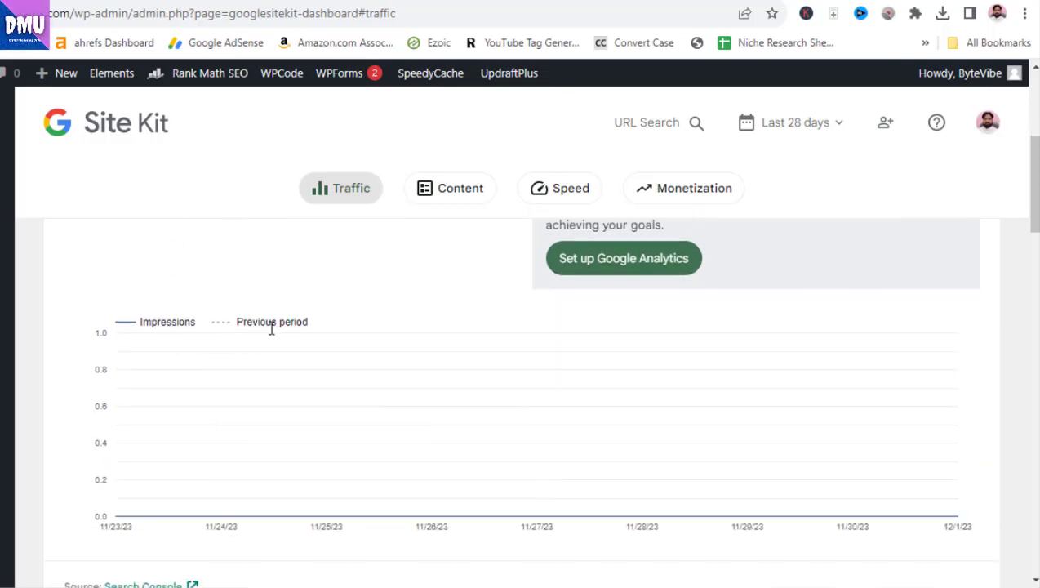
{"action": "scroll", "coordinate": [275, 328], "scroll_direction": "down", "scroll_amount": 1}
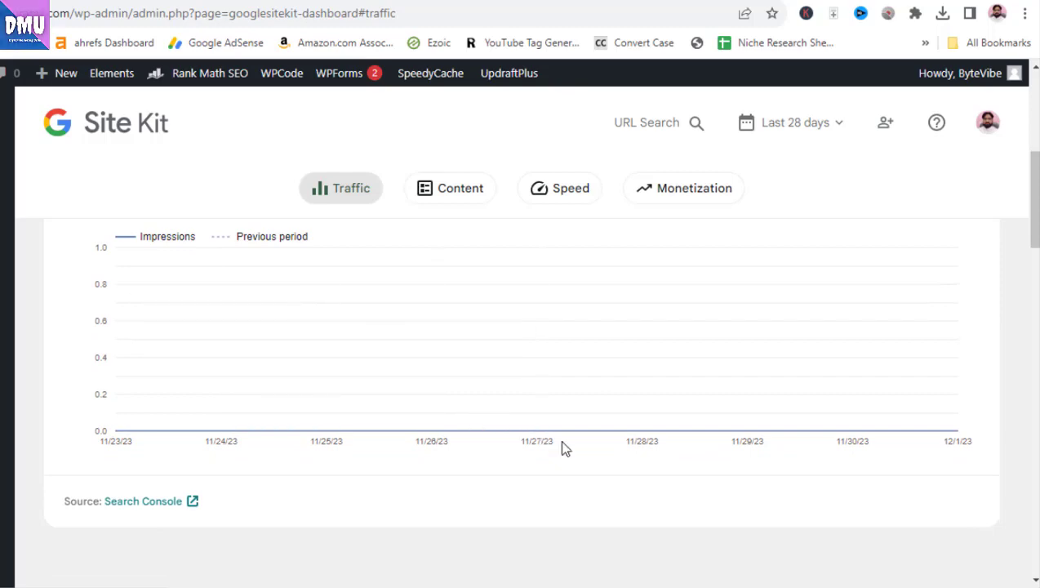
{"action": "scroll", "coordinate": [562, 445], "scroll_direction": "down", "scroll_amount": 2}
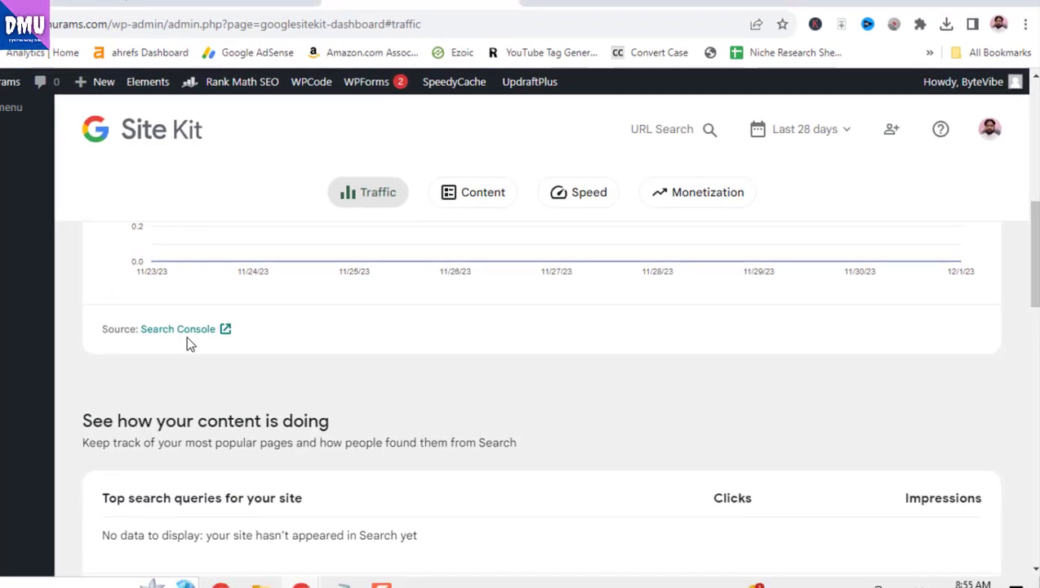
{"action": "left_click", "coordinate": [226, 329]}
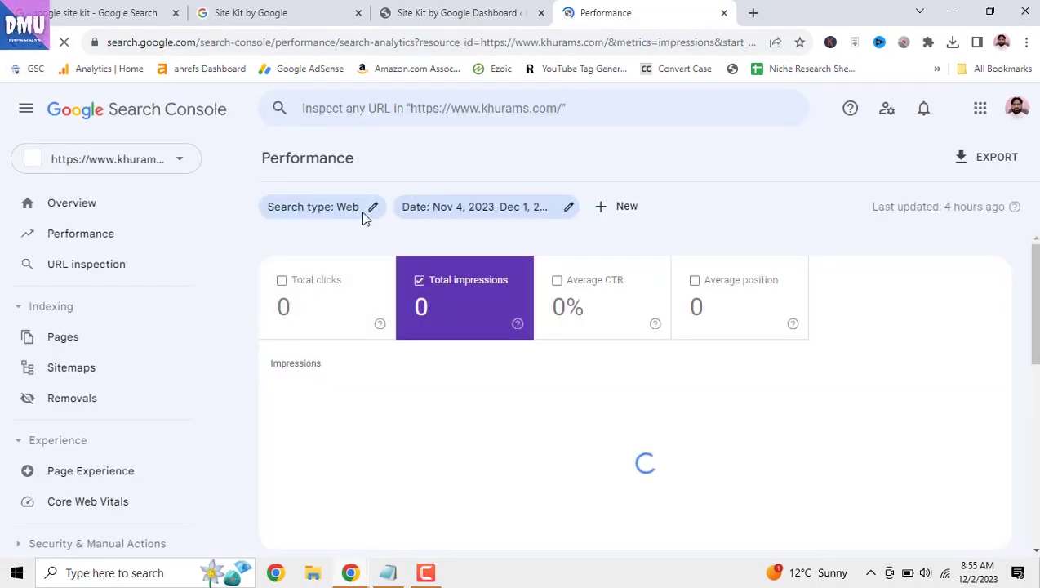
{"action": "left_click", "coordinate": [722, 18]}
Step: Look through the dashboard from the top search queries and page speed results down to the AdSense connection offer
{"action": "scroll", "coordinate": [625, 335], "scroll_direction": "down", "scroll_amount": 3}
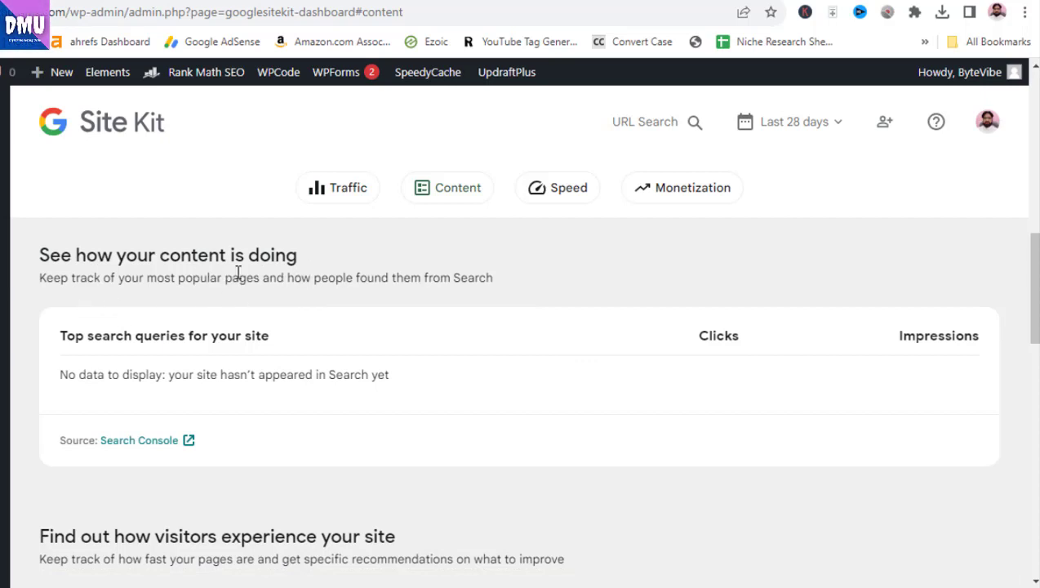
{"action": "scroll", "coordinate": [416, 343], "scroll_direction": "down", "scroll_amount": 2}
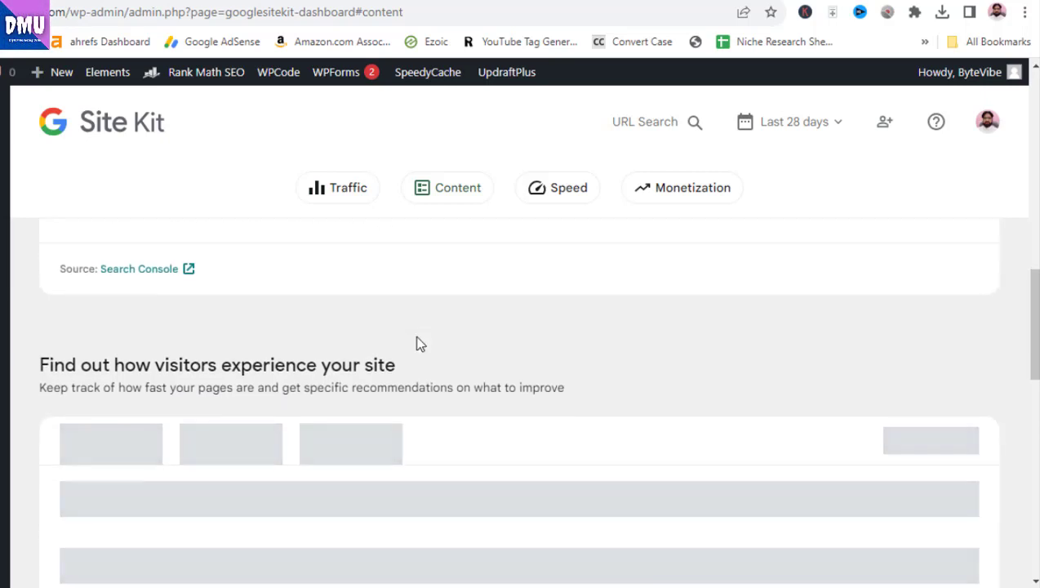
{"action": "scroll", "coordinate": [416, 343], "scroll_direction": "down", "scroll_amount": 1}
{"action": "scroll", "coordinate": [416, 342], "scroll_direction": "down", "scroll_amount": 6}
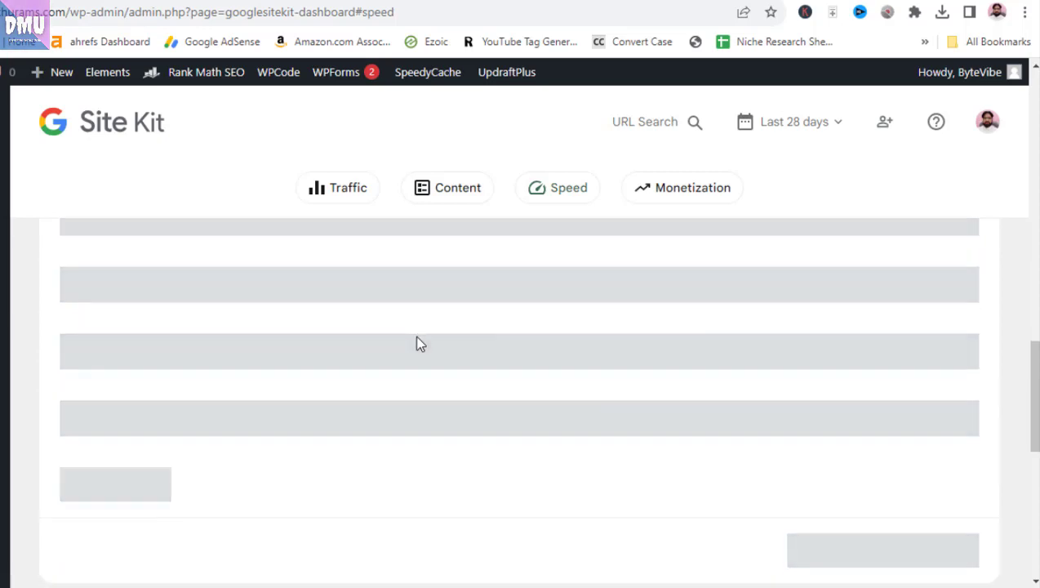
{"action": "scroll", "coordinate": [416, 343], "scroll_direction": "down", "scroll_amount": 3}
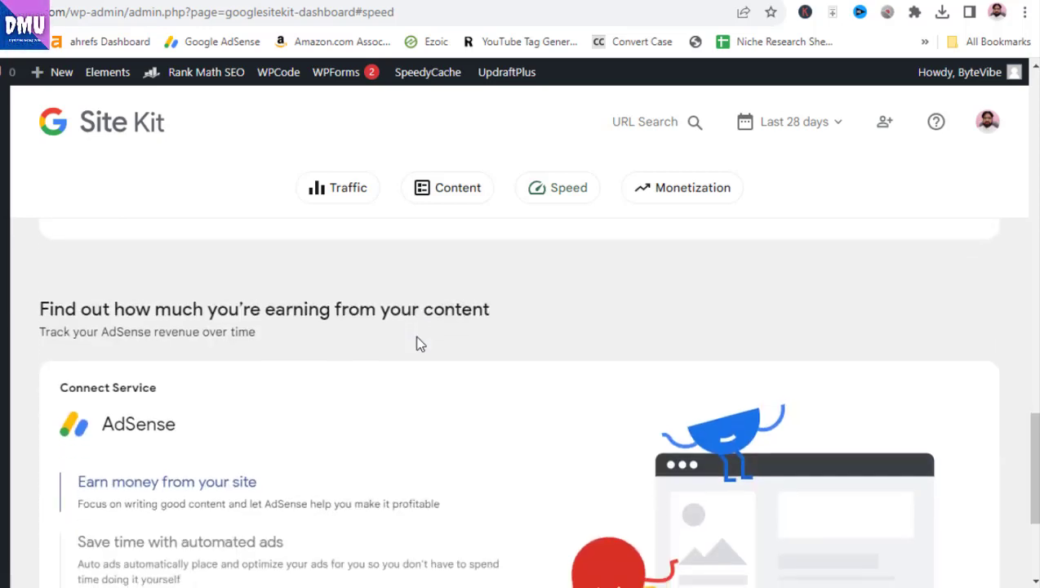
{"action": "scroll", "coordinate": [416, 343], "scroll_direction": "down", "scroll_amount": 3}
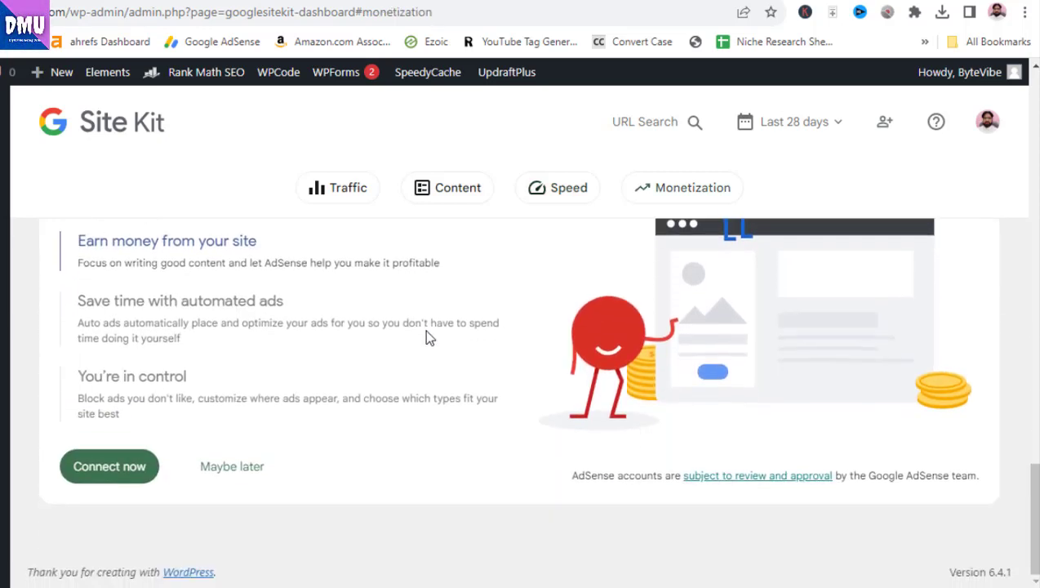
{"action": "left_click", "coordinate": [435, 191]}
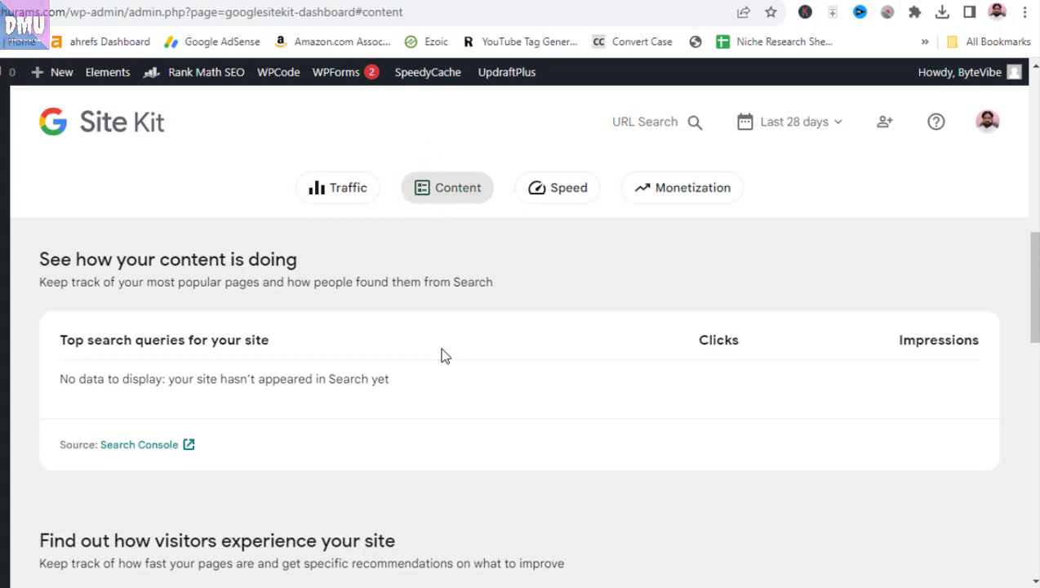
{"action": "scroll", "coordinate": [445, 355], "scroll_direction": "down", "scroll_amount": 5}
{"action": "scroll", "coordinate": [444, 355], "scroll_direction": "down", "scroll_amount": 5}
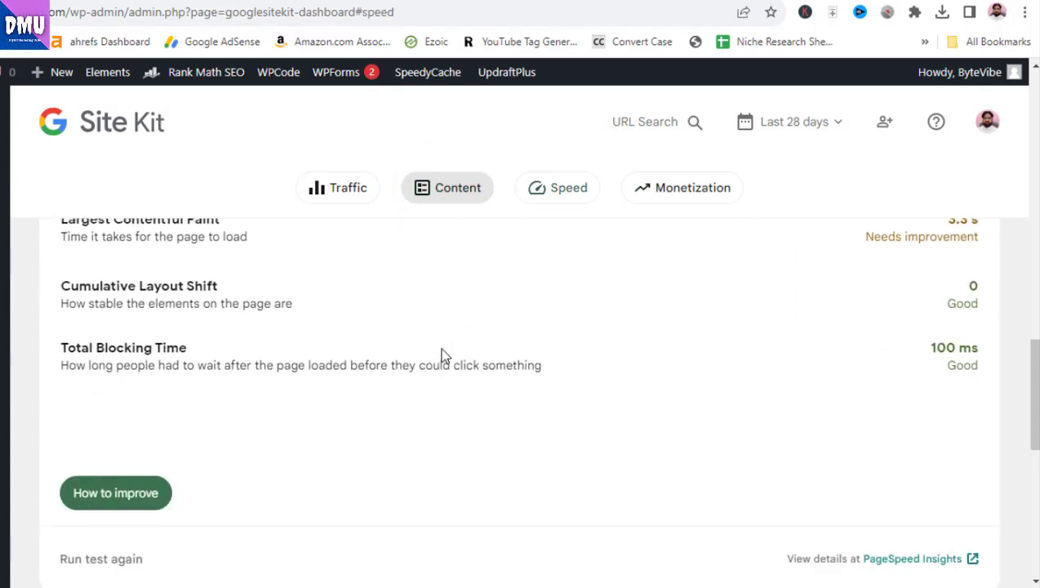
{"action": "scroll", "coordinate": [441, 353], "scroll_direction": "down", "scroll_amount": 3}
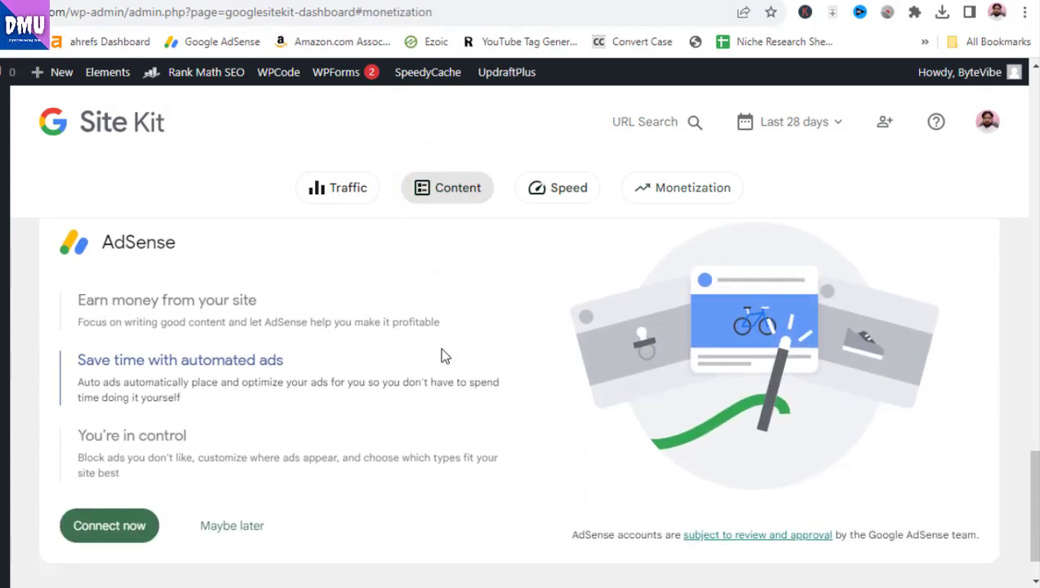
Step: Examine the Speed and Content sections and compare the In the Lab speed metrics for desktop and mobile
{"action": "left_click", "coordinate": [544, 195]}
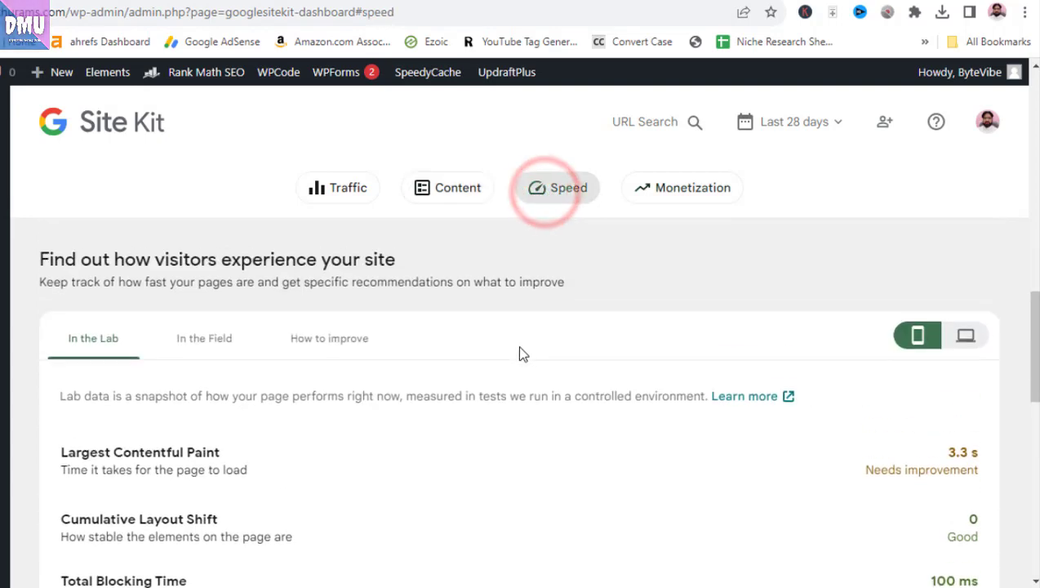
{"action": "scroll", "coordinate": [516, 346], "scroll_direction": "down", "scroll_amount": 1}
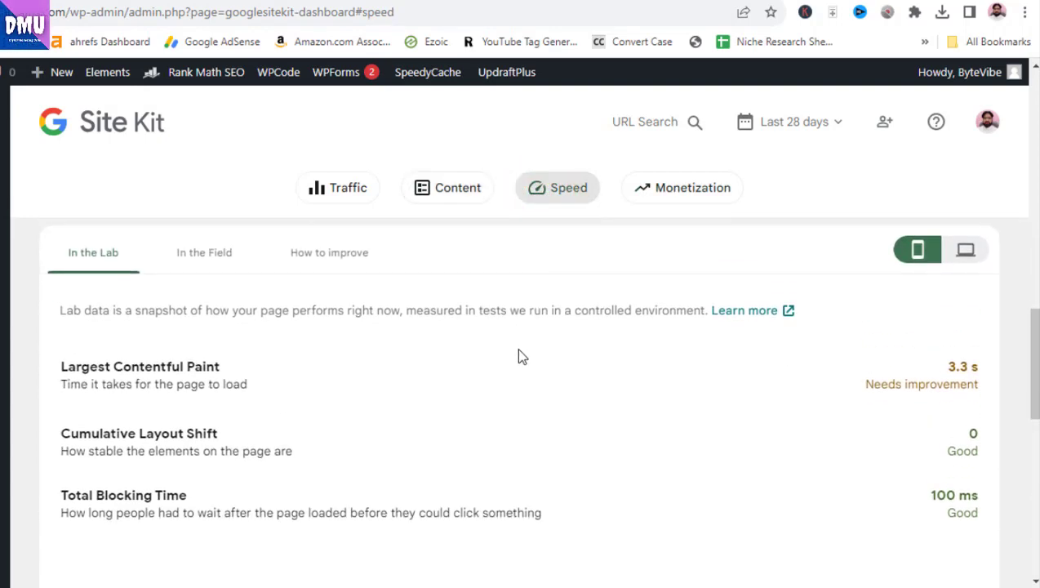
{"action": "left_click", "coordinate": [441, 197]}
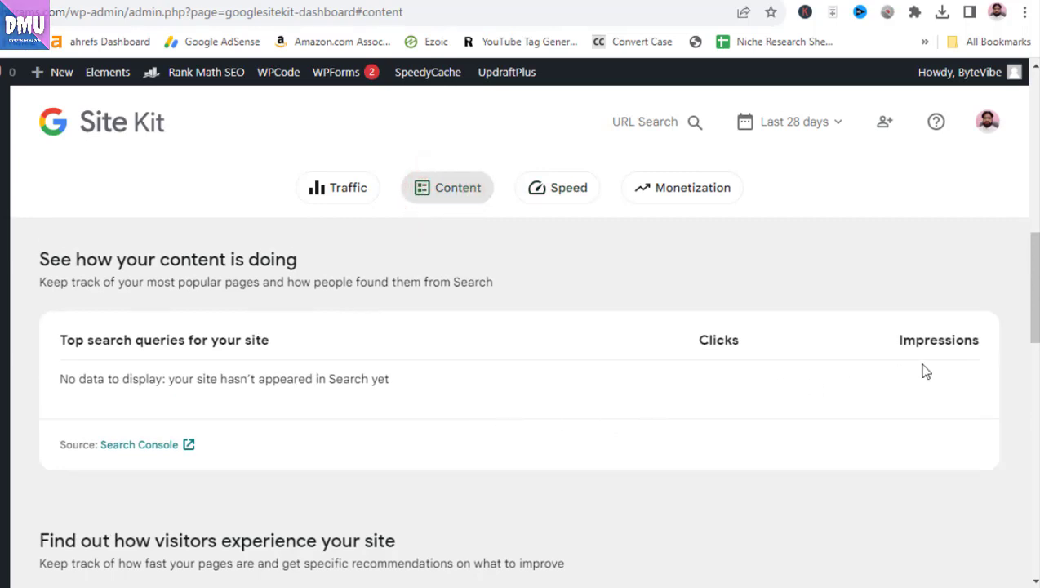
{"action": "scroll", "coordinate": [665, 381], "scroll_direction": "down", "scroll_amount": 1}
{"action": "scroll", "coordinate": [638, 385], "scroll_direction": "down", "scroll_amount": 2}
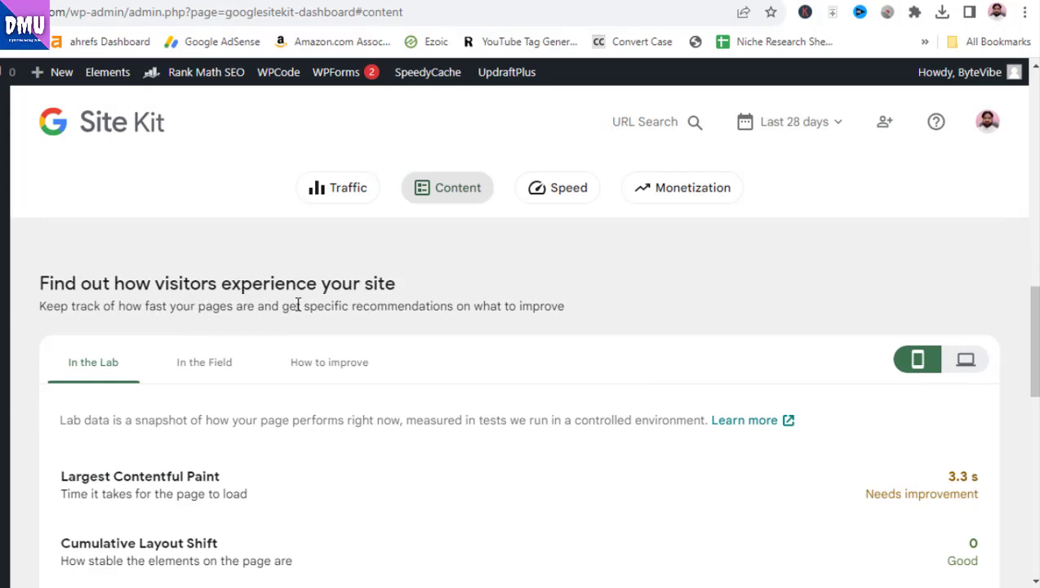
{"action": "left_click", "coordinate": [967, 364]}
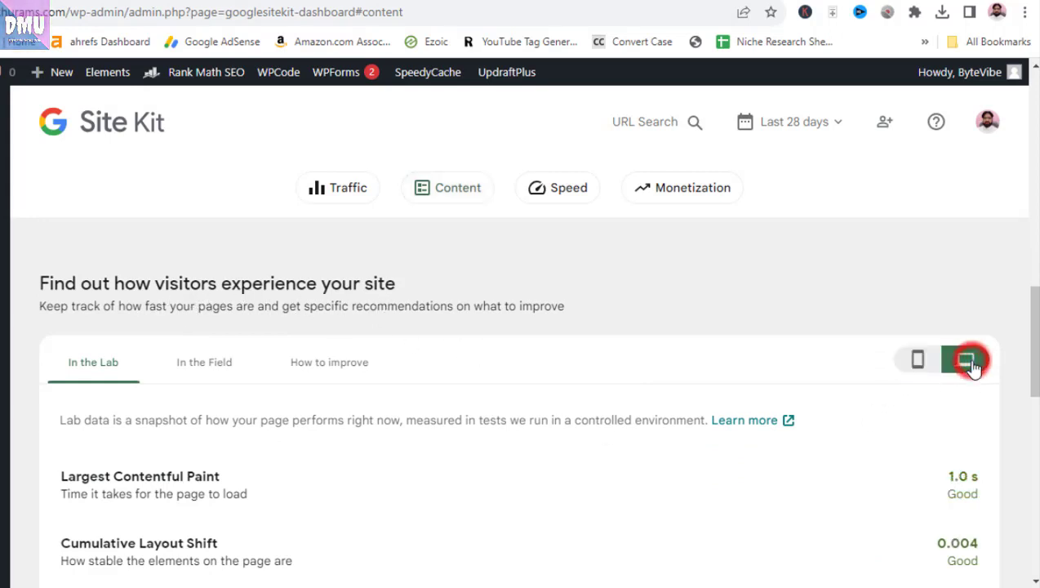
{"action": "left_click", "coordinate": [919, 364]}
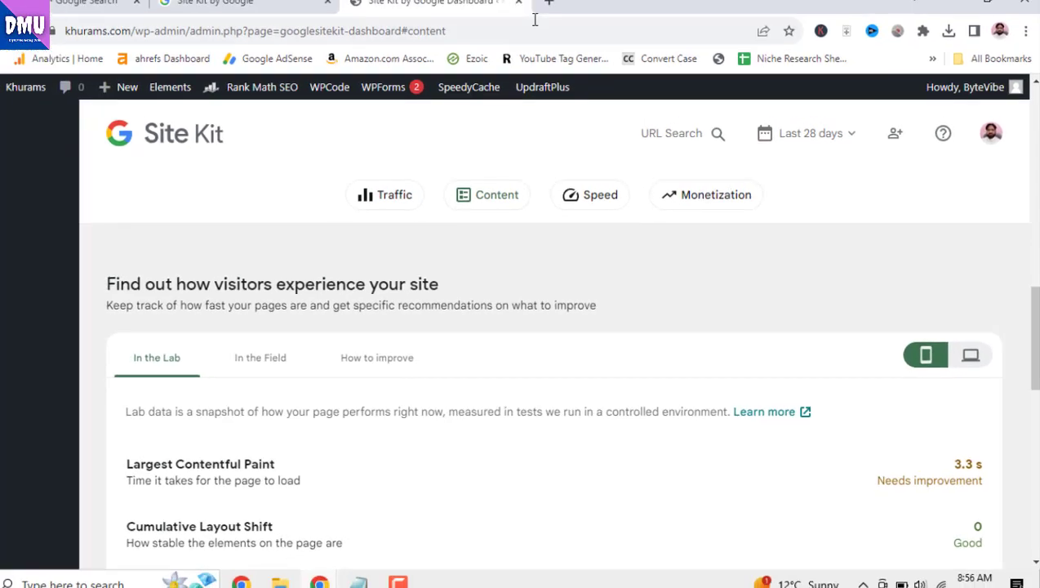
Step: Open PageSpeed Insights at pagespeed.web.dev in a new browser tab and return to the Site Kit dashboard
{"action": "left_click", "coordinate": [568, 14]}
{"action": "type", "text": "page"}
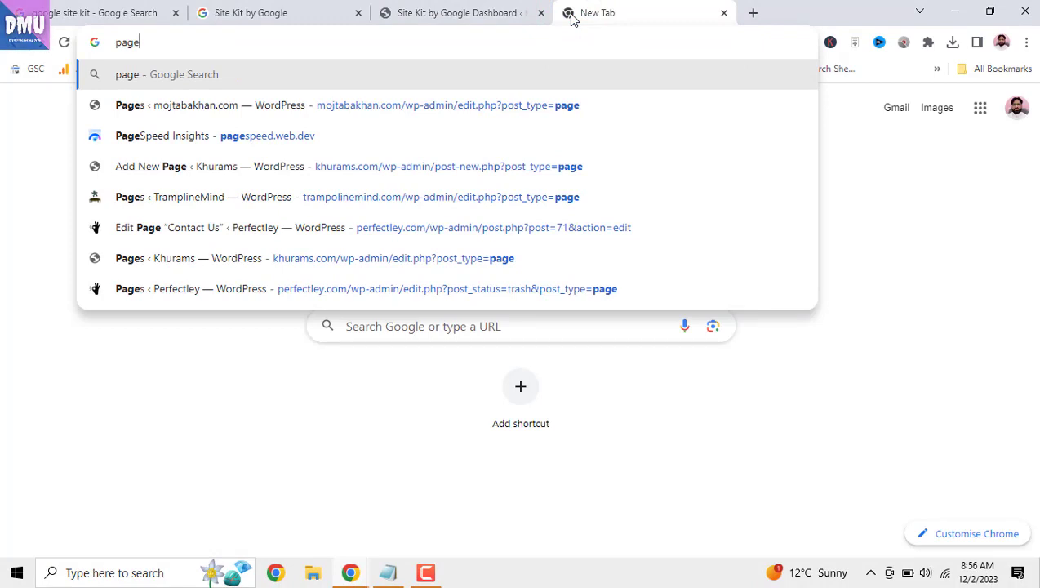
{"action": "left_click", "coordinate": [468, 148]}
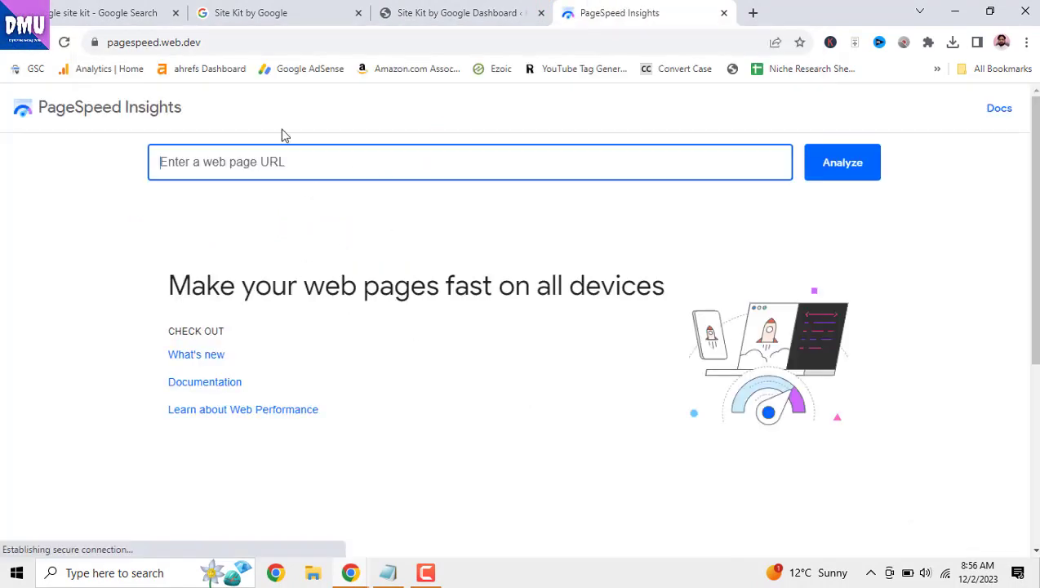
{"action": "left_click", "coordinate": [420, 12]}
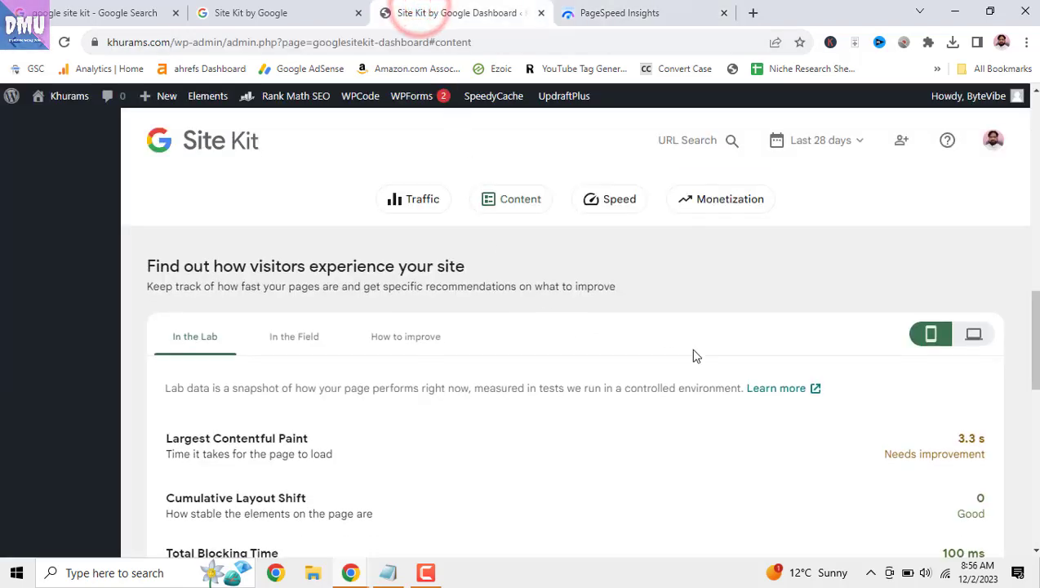
Step: Review the remaining mobile lab metrics and the AdSense monetization offer, and revisit the Content and Speed sections
{"action": "scroll", "coordinate": [691, 355], "scroll_direction": "down", "scroll_amount": 3}
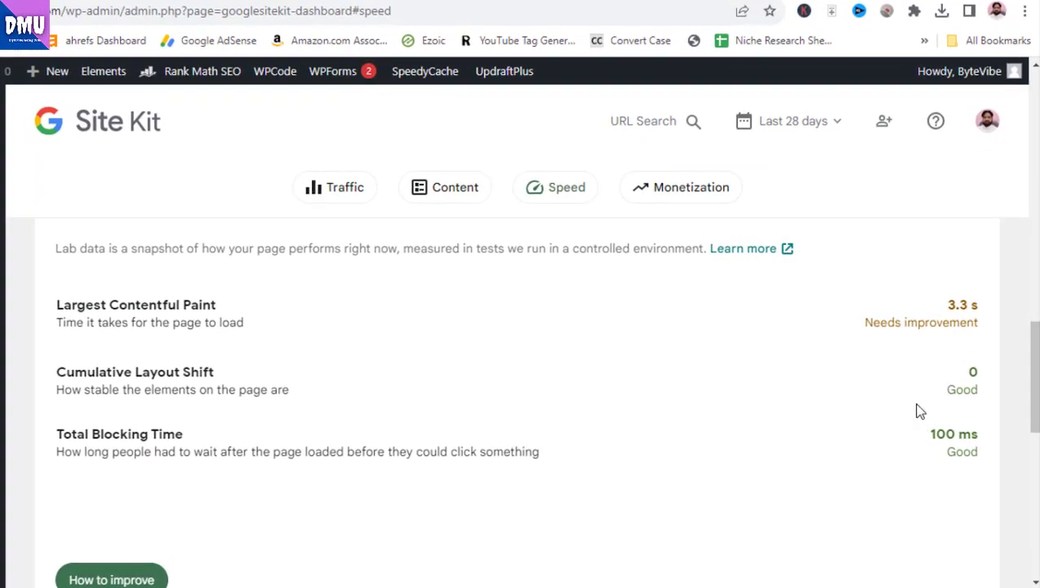
{"action": "scroll", "coordinate": [920, 411], "scroll_direction": "down", "scroll_amount": 1}
{"action": "scroll", "coordinate": [919, 411], "scroll_direction": "down", "scroll_amount": 2}
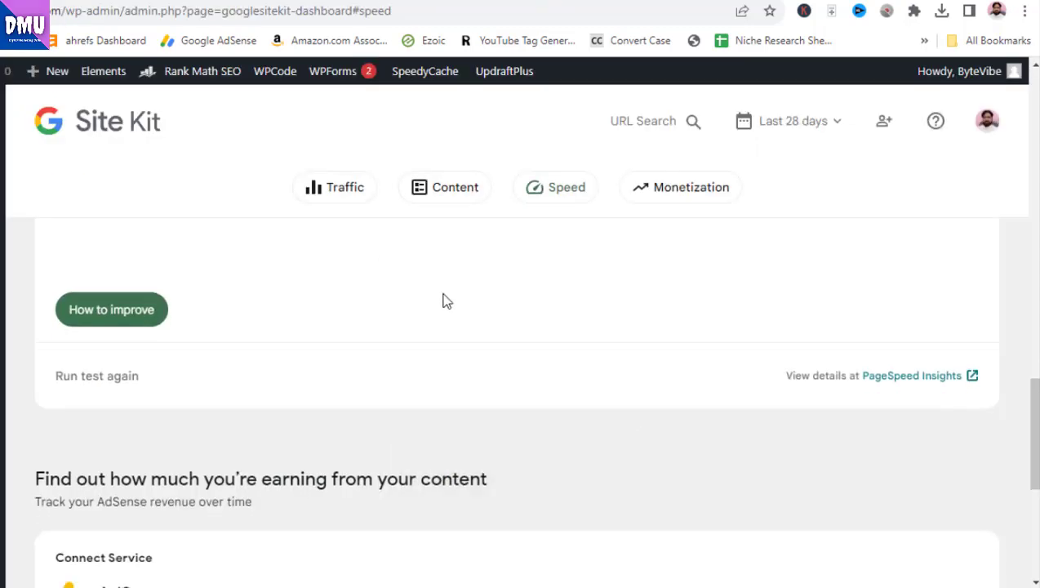
{"action": "scroll", "coordinate": [441, 300], "scroll_direction": "down", "scroll_amount": 3}
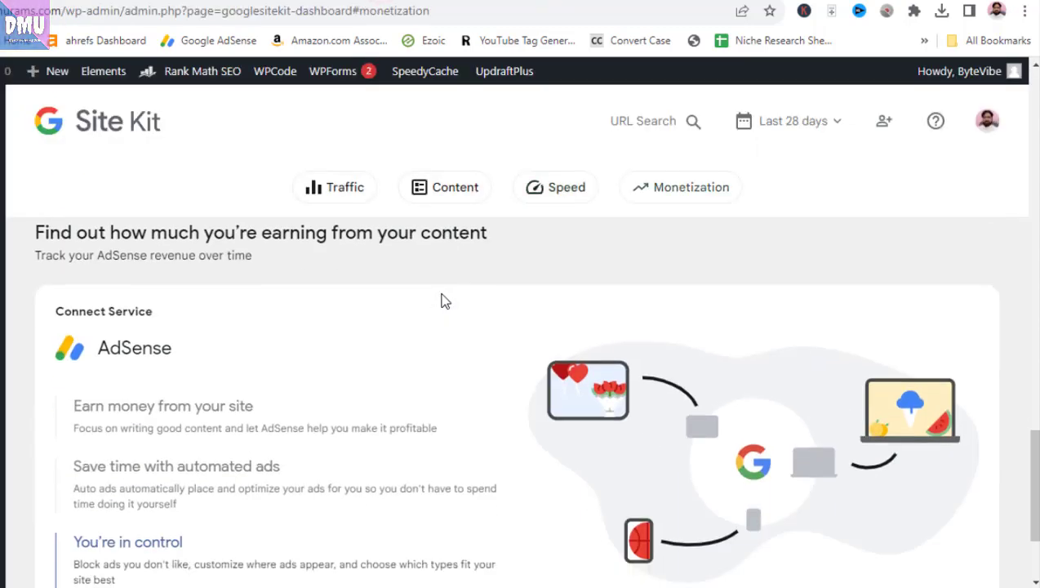
{"action": "scroll", "coordinate": [442, 304], "scroll_direction": "down", "scroll_amount": 2}
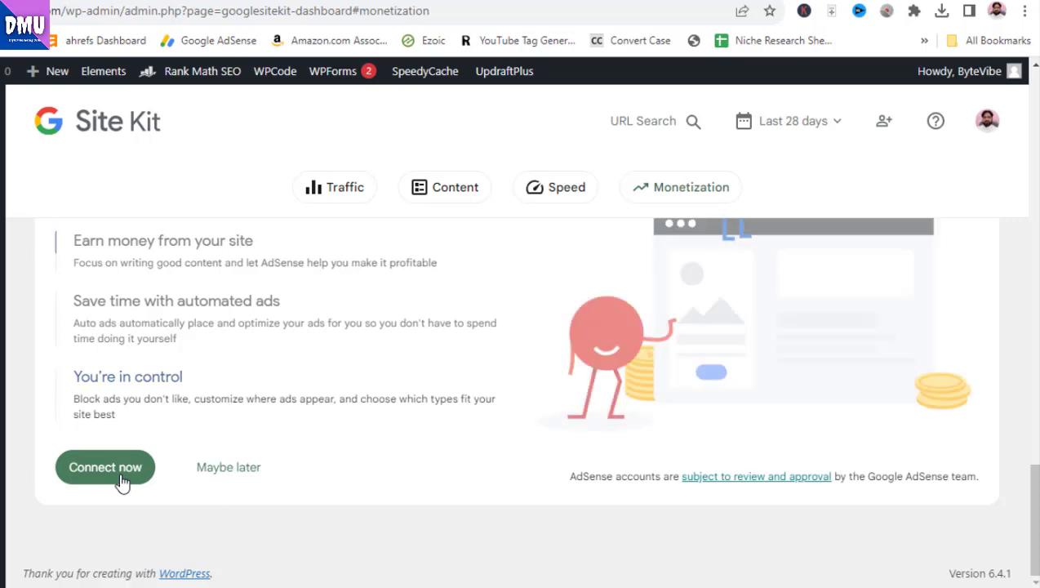
{"action": "left_click", "coordinate": [439, 190]}
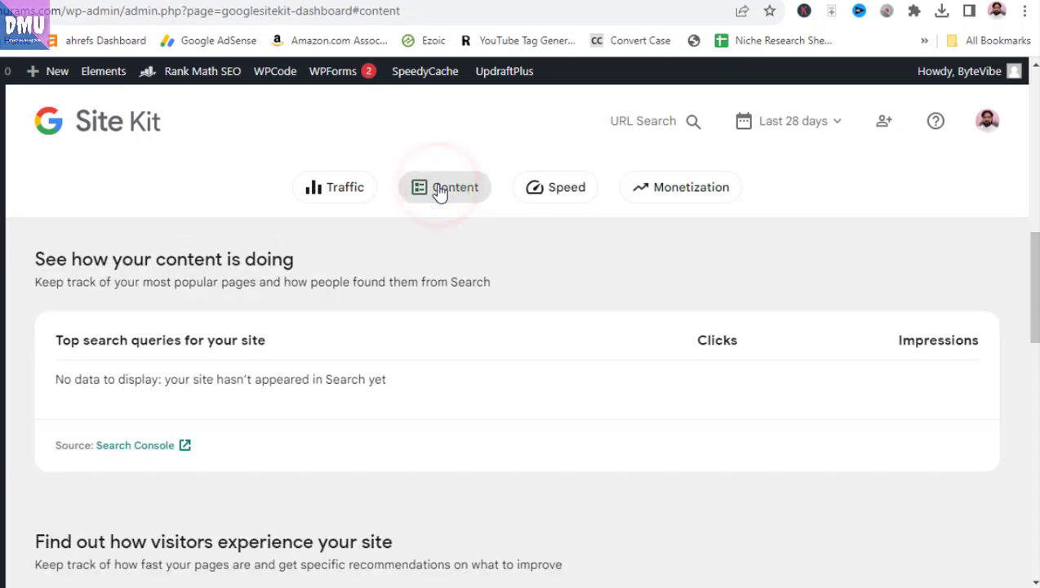
{"action": "left_click", "coordinate": [550, 190]}
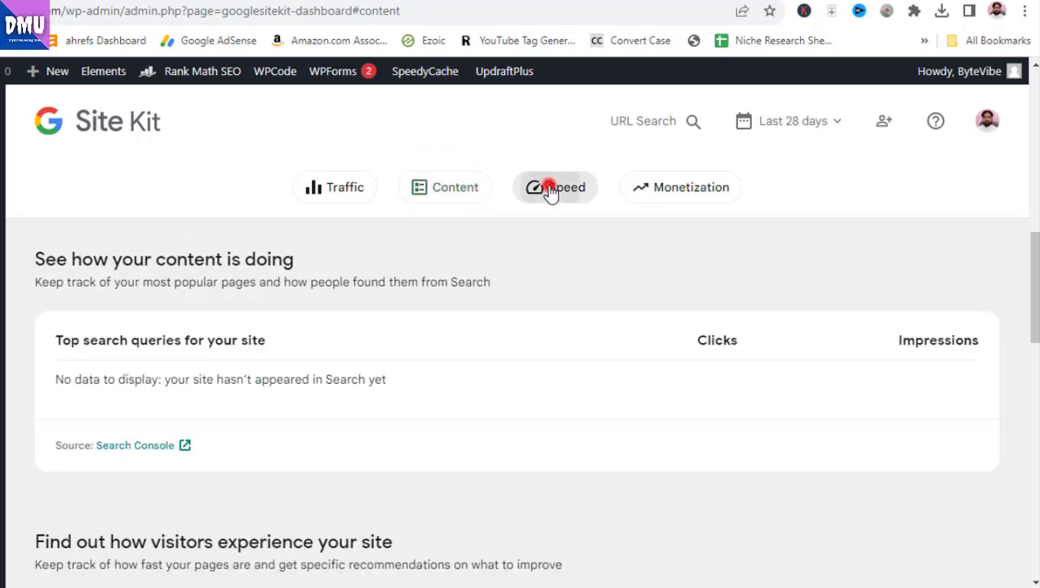
Step: View the Monetization section, check the available date ranges, and open the dashboard's URL search
{"action": "left_click", "coordinate": [653, 187]}
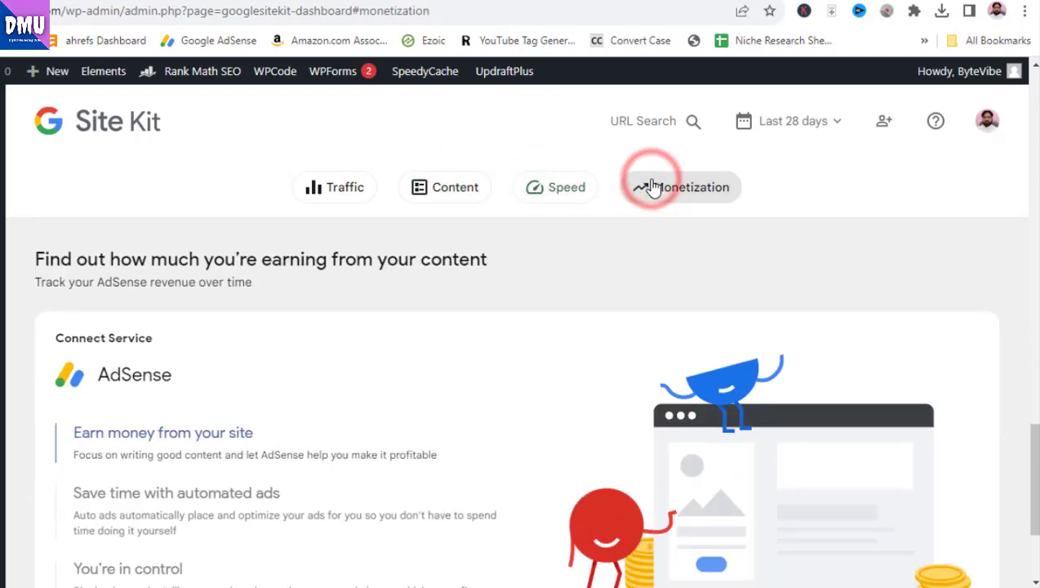
{"action": "left_click", "coordinate": [840, 124]}
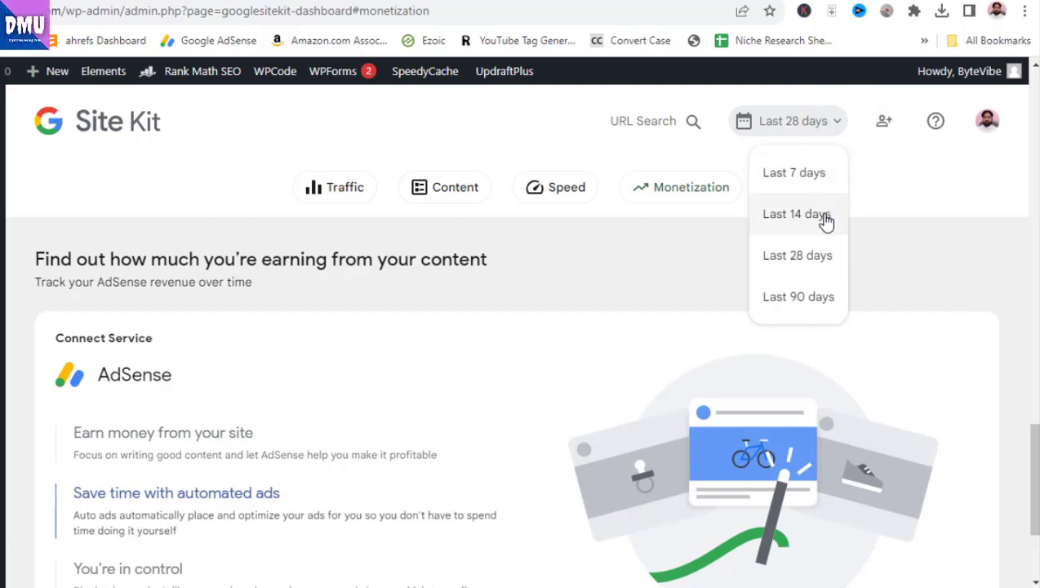
{"action": "left_click", "coordinate": [880, 203]}
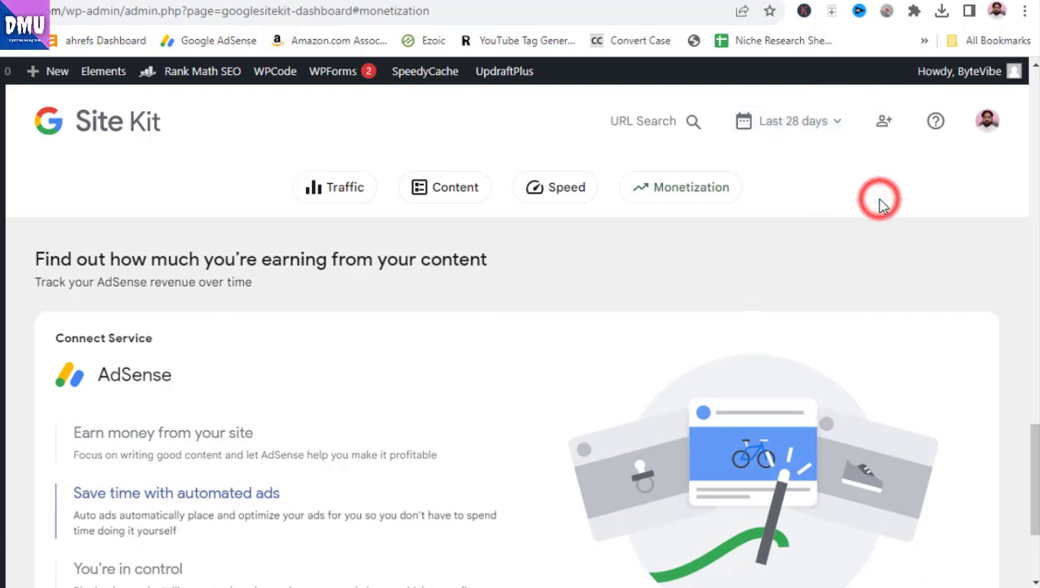
{"action": "left_click", "coordinate": [677, 135]}
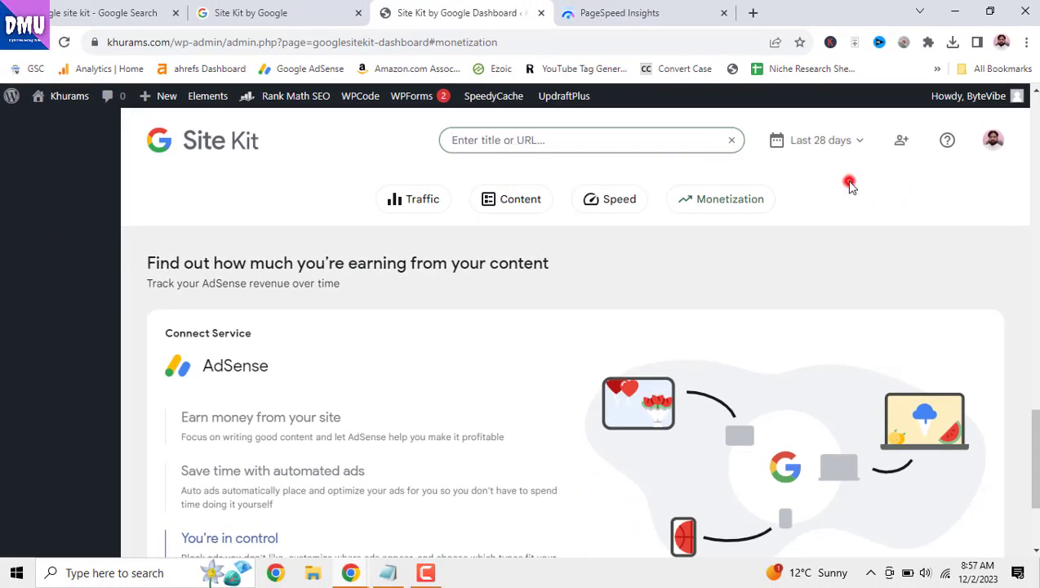
Step: Try sharing the Search Console data with the Administrator role in the dashboard sharing permissions, and cancel the changes
{"action": "left_click", "coordinate": [901, 140]}
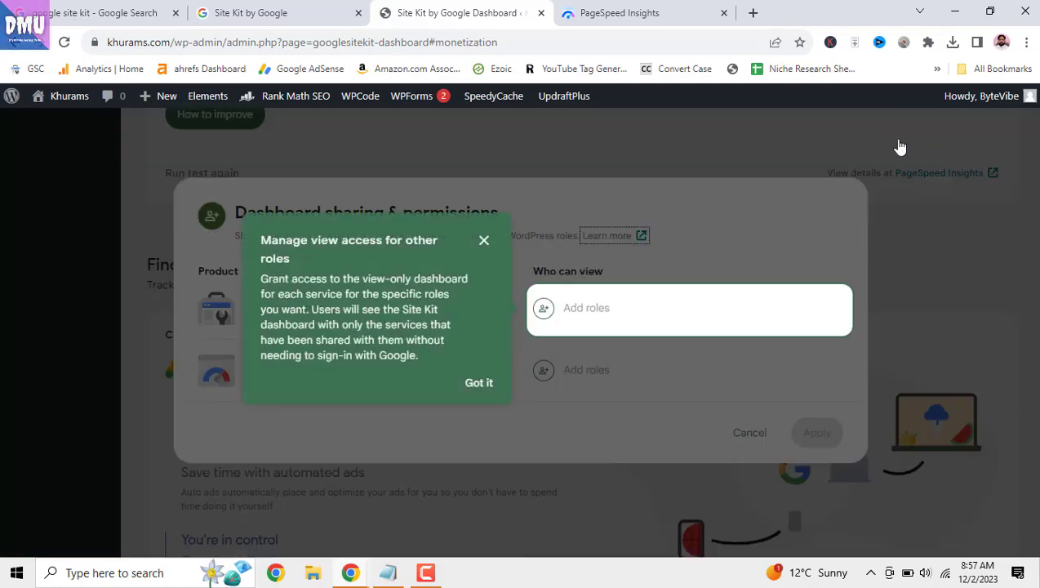
{"action": "left_click", "coordinate": [480, 383]}
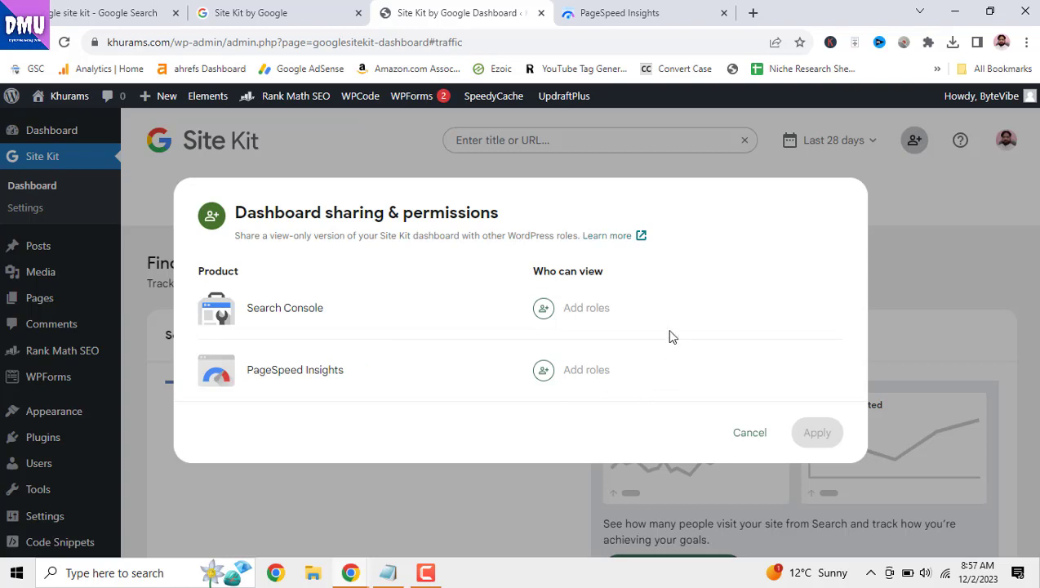
{"action": "left_click", "coordinate": [574, 308]}
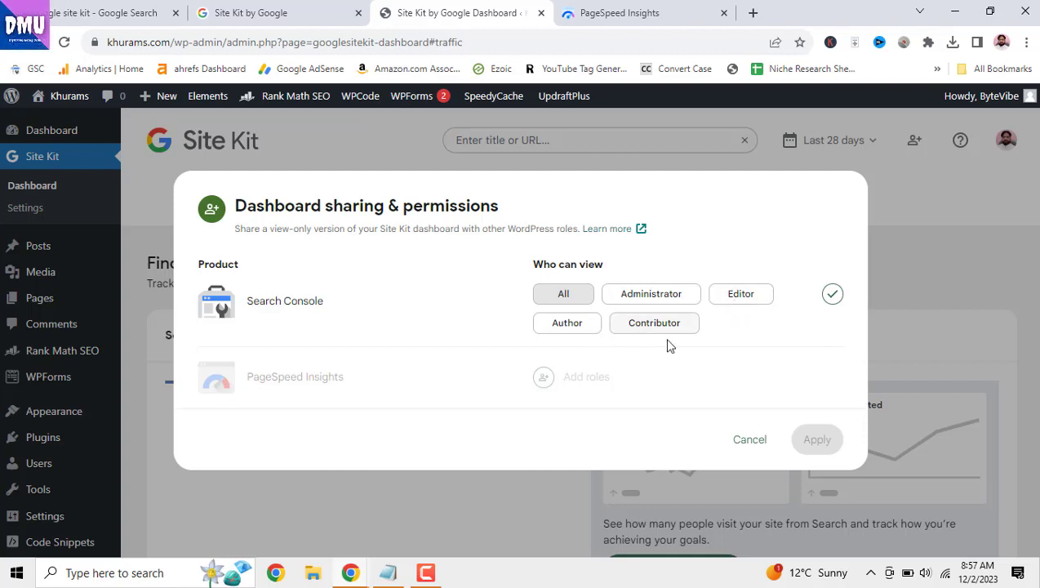
{"action": "left_click", "coordinate": [663, 302]}
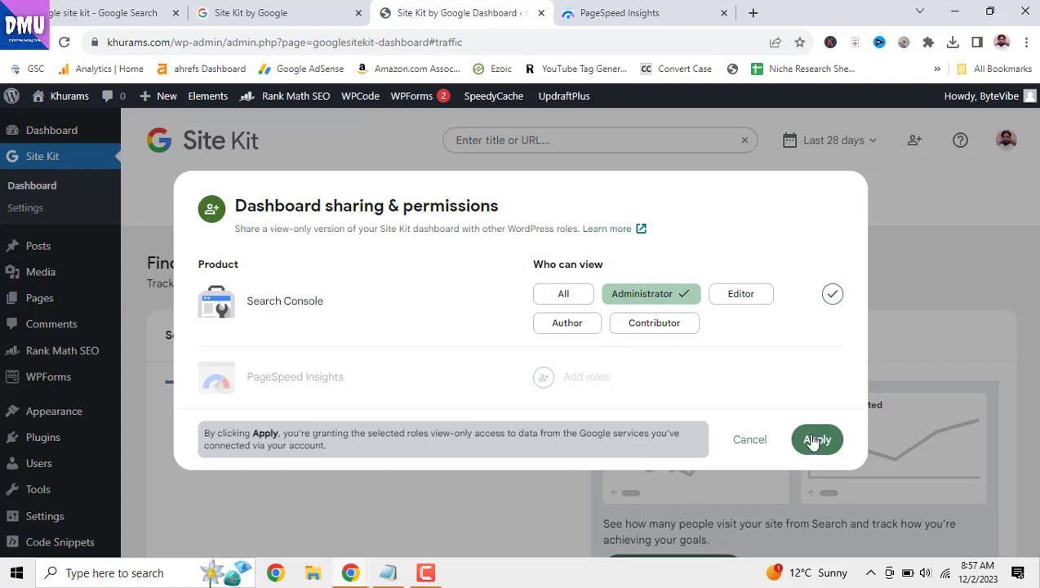
{"action": "left_click", "coordinate": [758, 441]}
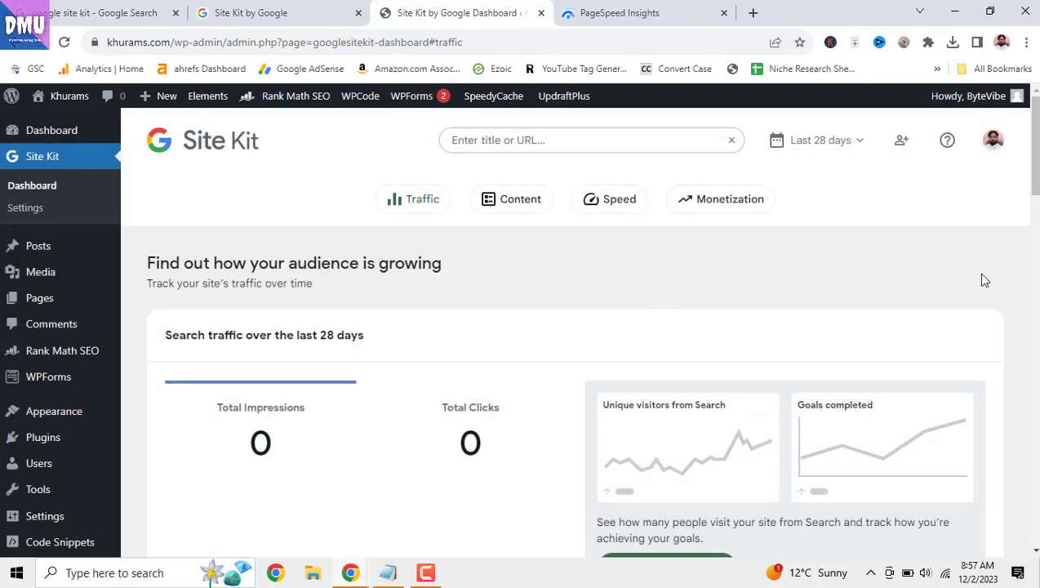
Step: Start the Analytics setup from the additional services offered in the Site Kit settings
{"action": "scroll", "coordinate": [676, 306], "scroll_direction": "down", "scroll_amount": 3}
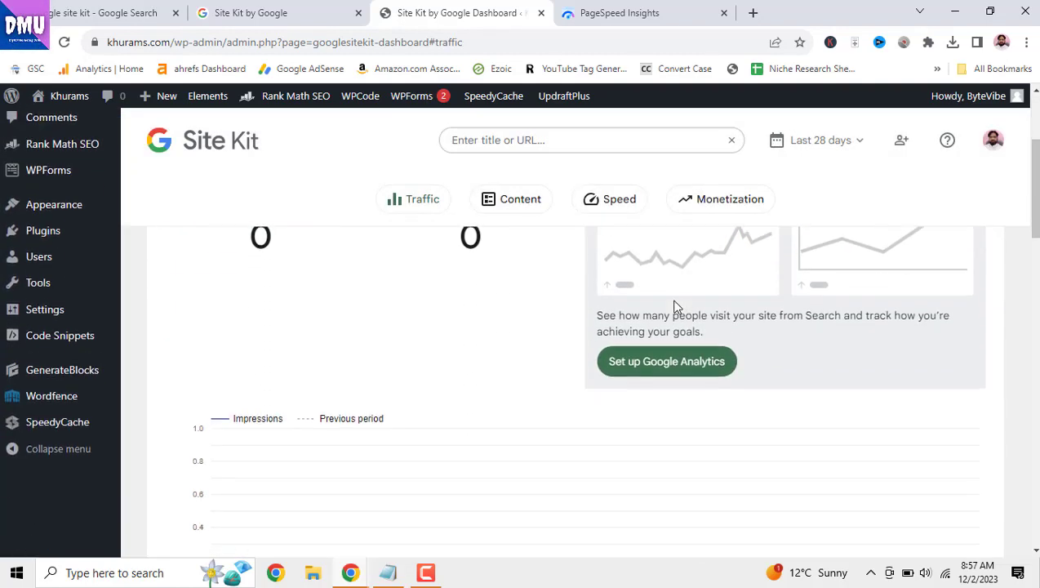
{"action": "scroll", "coordinate": [676, 304], "scroll_direction": "up", "scroll_amount": 3}
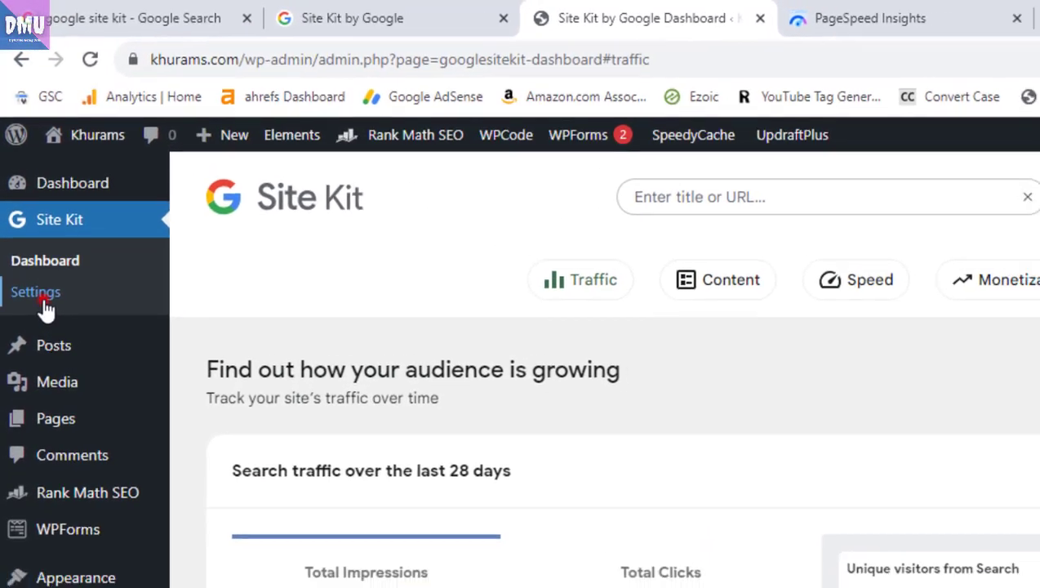
{"action": "left_click", "coordinate": [32, 299]}
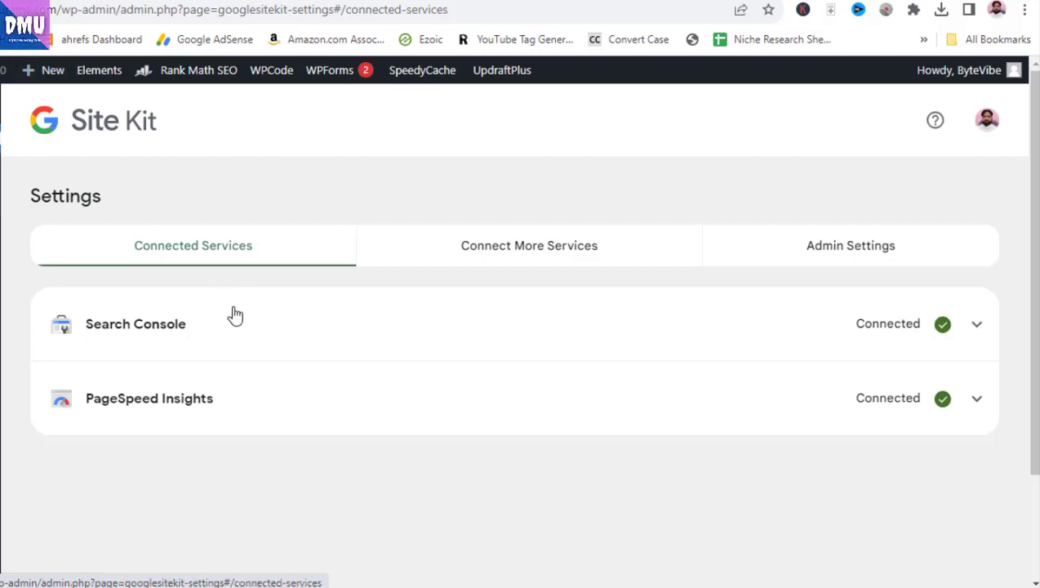
{"action": "left_click", "coordinate": [520, 251]}
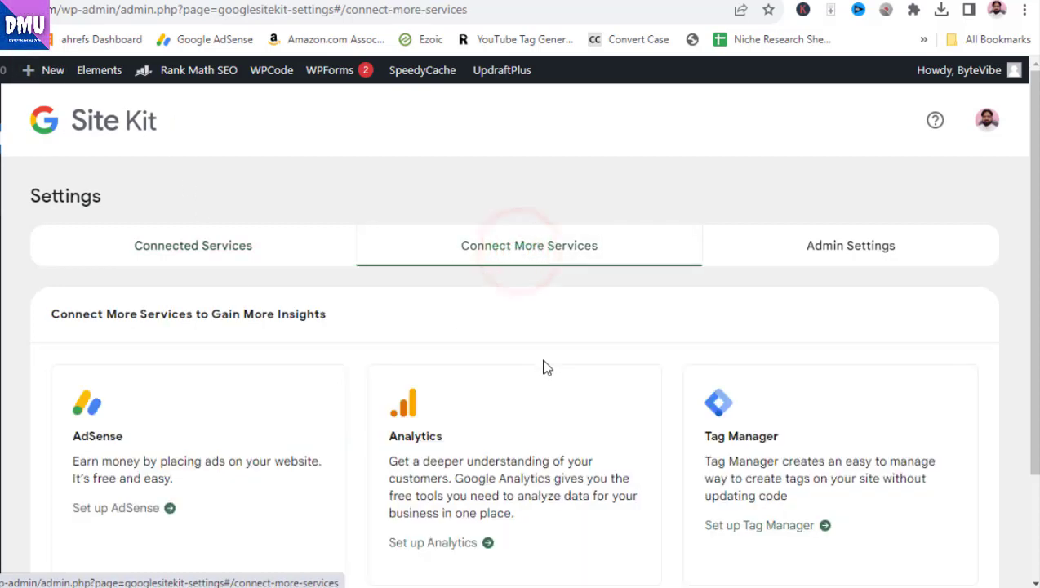
{"action": "scroll", "coordinate": [547, 368], "scroll_direction": "down", "scroll_amount": 3}
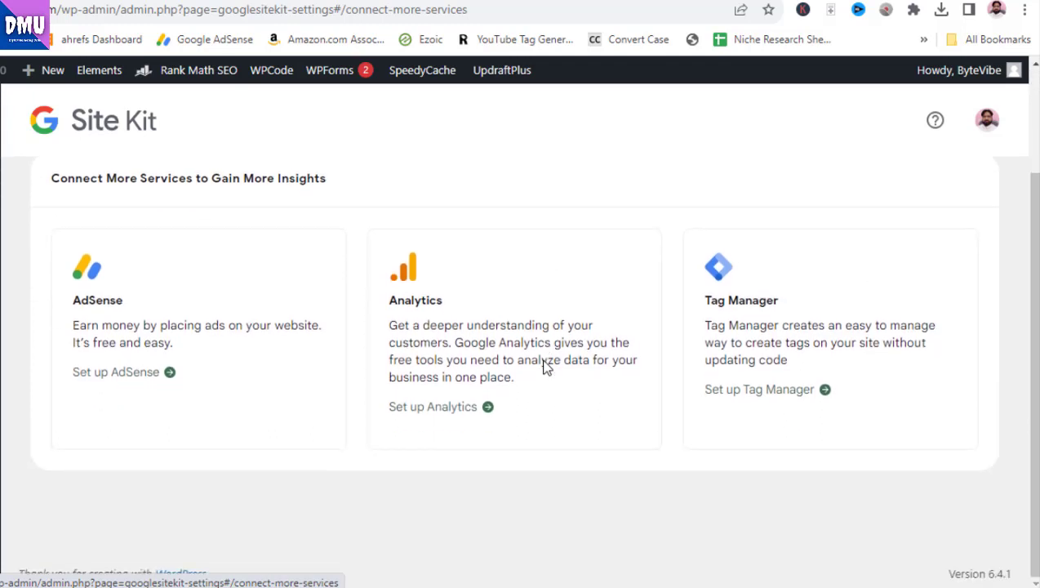
{"action": "left_click", "coordinate": [441, 412]}
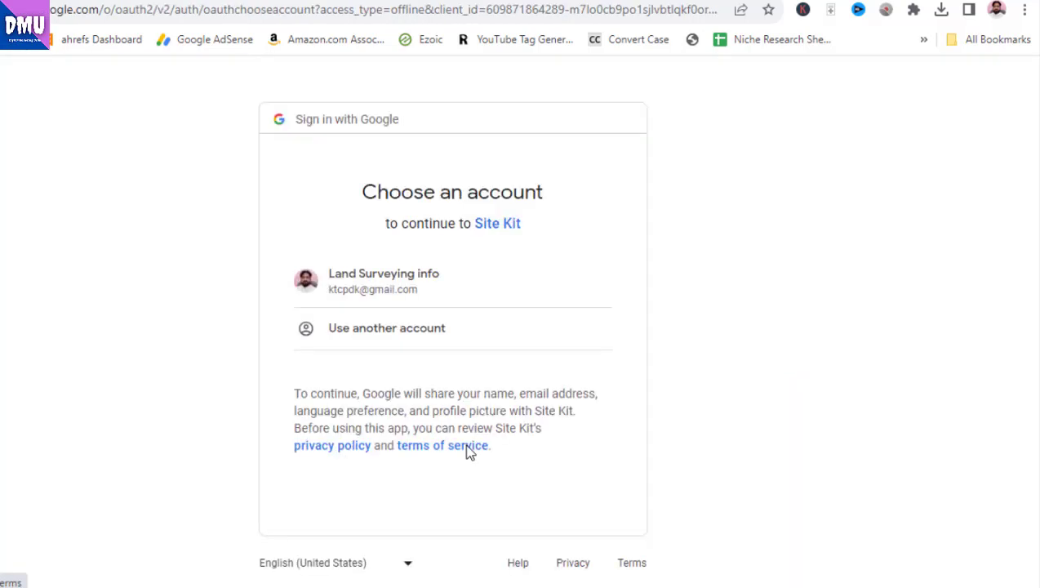
Step: Choose the listed Google account and grant Site Kit all requested access to Google Analytics and Tag Manager data
{"action": "left_click", "coordinate": [433, 287]}
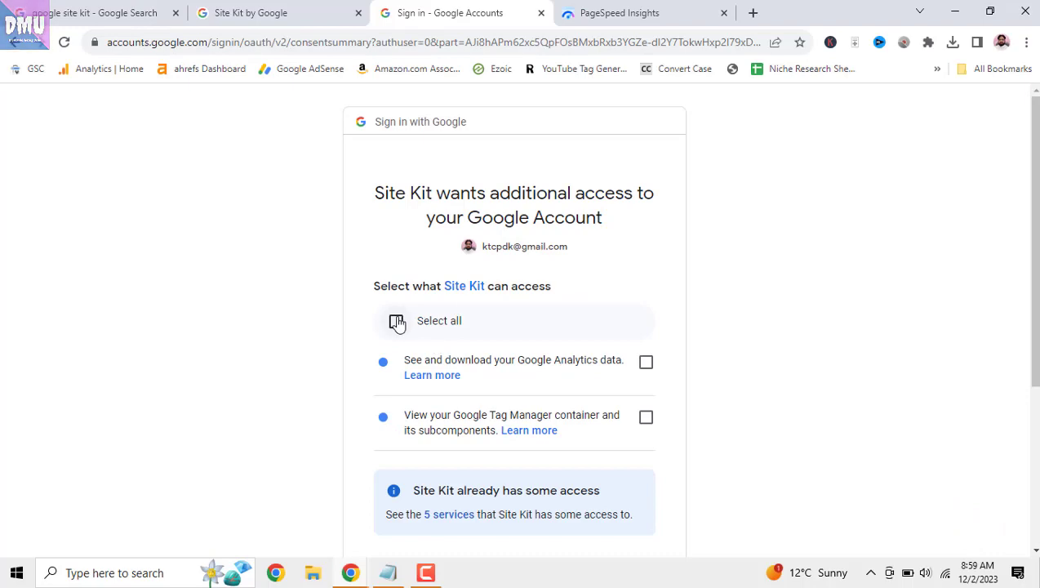
{"action": "left_click", "coordinate": [397, 321]}
{"action": "scroll", "coordinate": [490, 356], "scroll_direction": "down", "scroll_amount": 3}
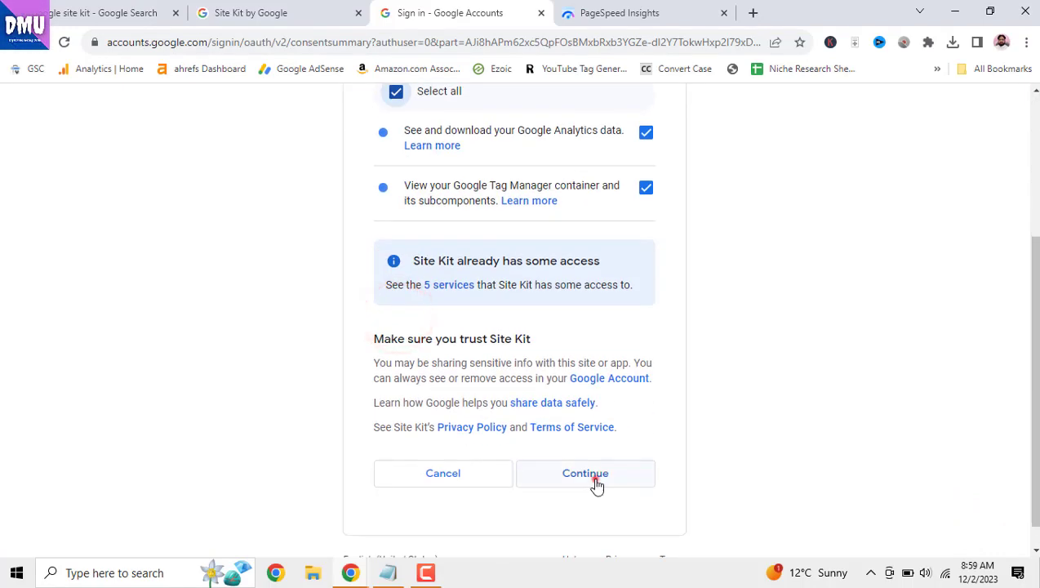
{"action": "left_click", "coordinate": [597, 482]}
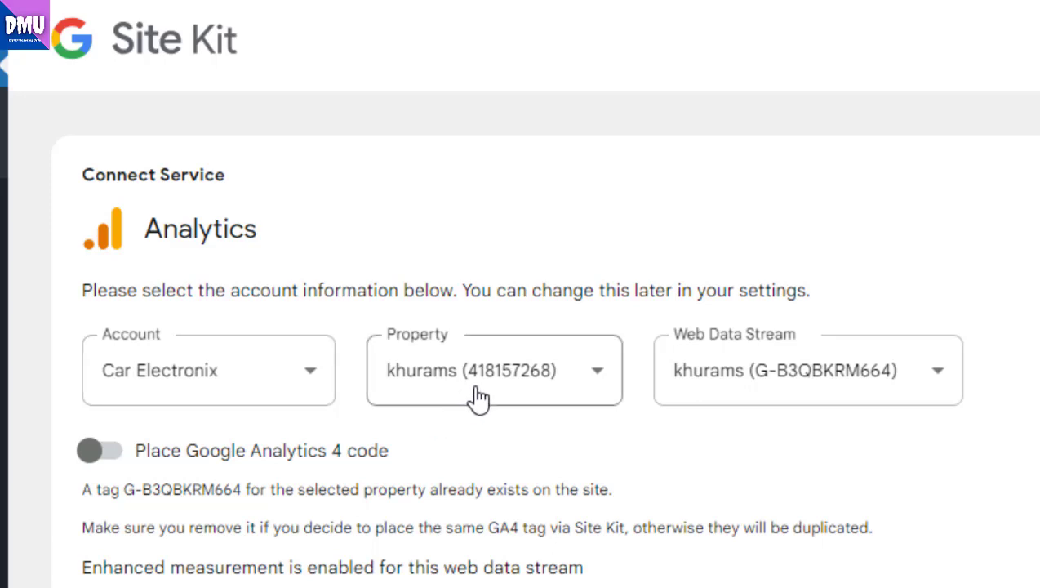
Step: Configure Analytics with the preselected account, property and web data stream, leaving the Google Analytics 4 code placement off, and dismiss the completion notice
{"action": "scroll", "coordinate": [785, 443], "scroll_direction": "down", "scroll_amount": 3}
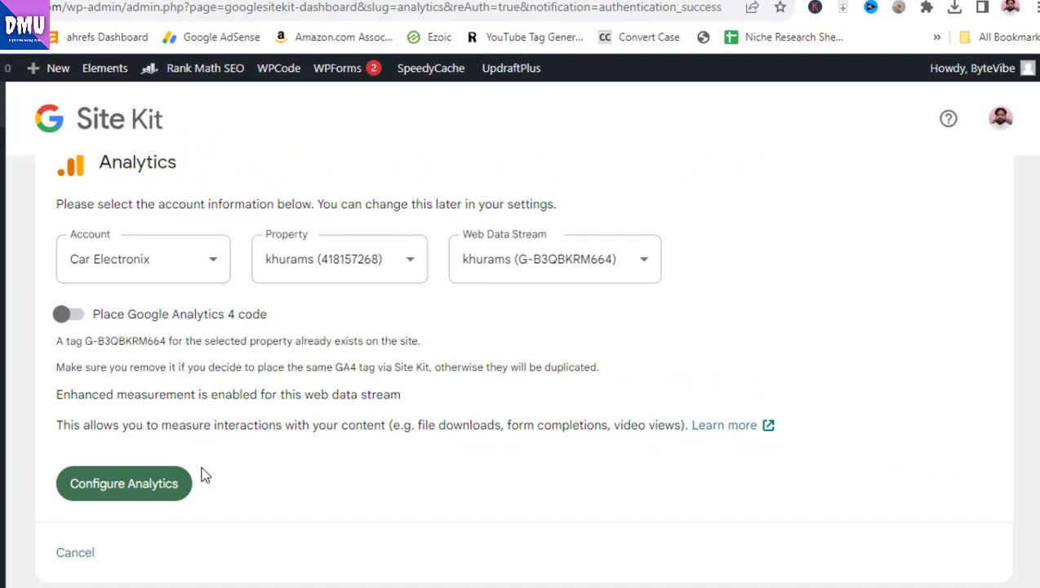
{"action": "scroll", "coordinate": [212, 469], "scroll_direction": "down", "scroll_amount": 1}
{"action": "left_click", "coordinate": [176, 416]}
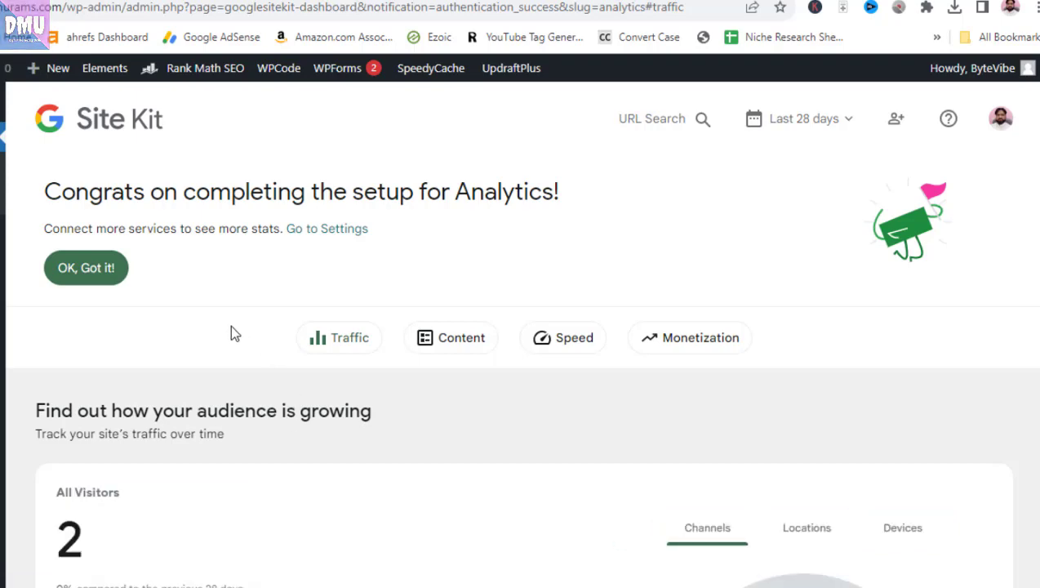
{"action": "left_click", "coordinate": [115, 271]}
Step: Examine the All Visitors traffic chart and compare its breakdowns by channels, locations and devices
{"action": "scroll", "coordinate": [281, 359], "scroll_direction": "down", "scroll_amount": 2}
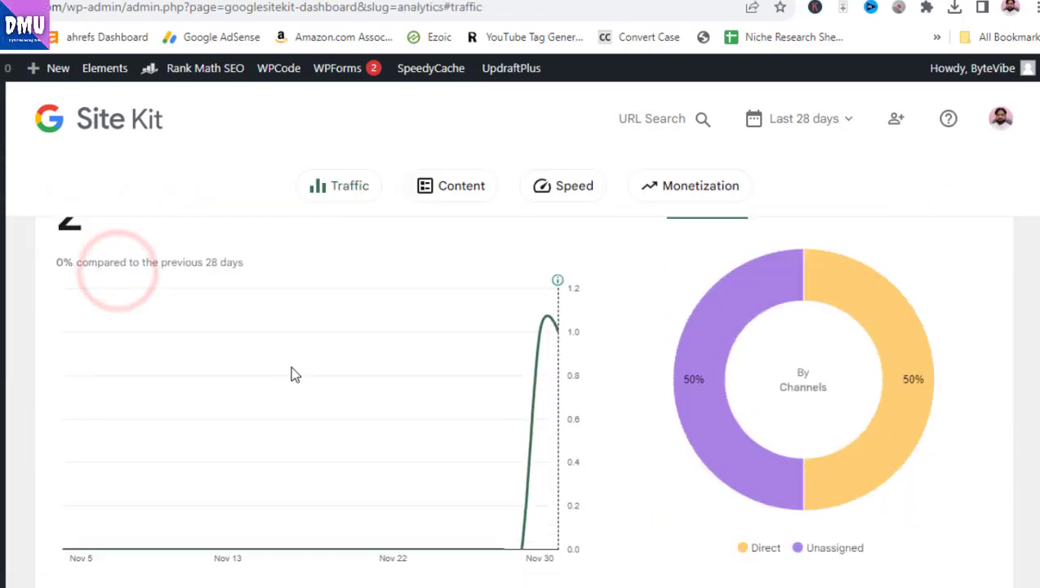
{"action": "scroll", "coordinate": [366, 519], "scroll_direction": "up", "scroll_amount": 1}
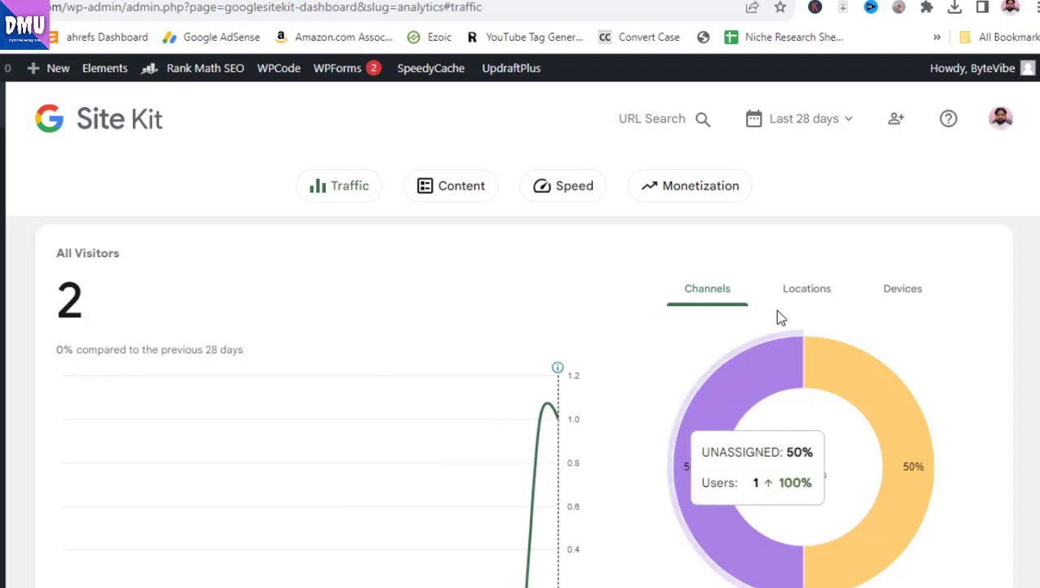
{"action": "left_click", "coordinate": [793, 289]}
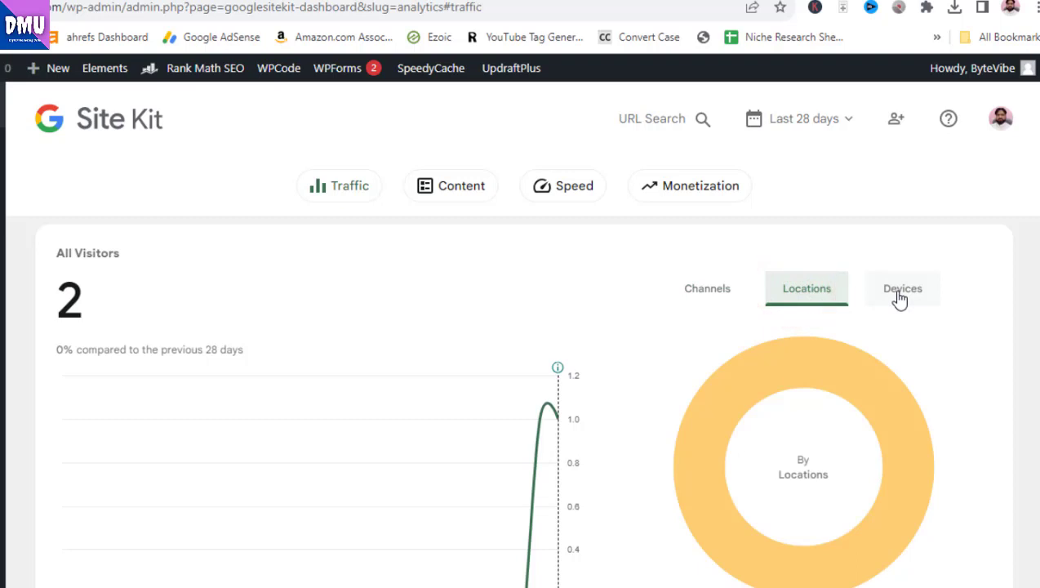
{"action": "left_click", "coordinate": [897, 295]}
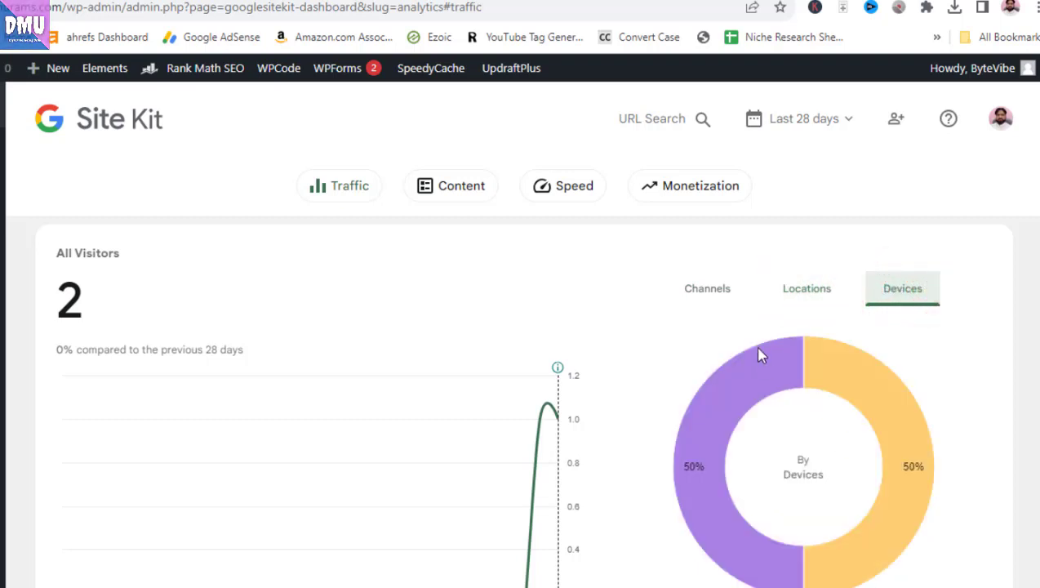
{"action": "left_click", "coordinate": [729, 294]}
{"action": "left_click", "coordinate": [788, 294]}
{"action": "left_click", "coordinate": [900, 293]}
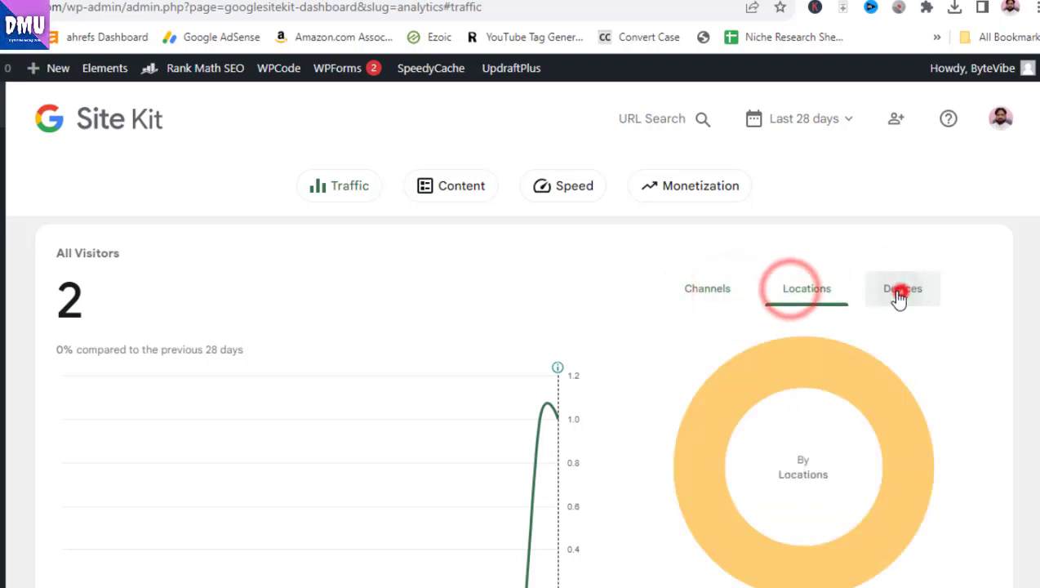
{"action": "scroll", "coordinate": [471, 471], "scroll_direction": "up", "scroll_amount": 1}
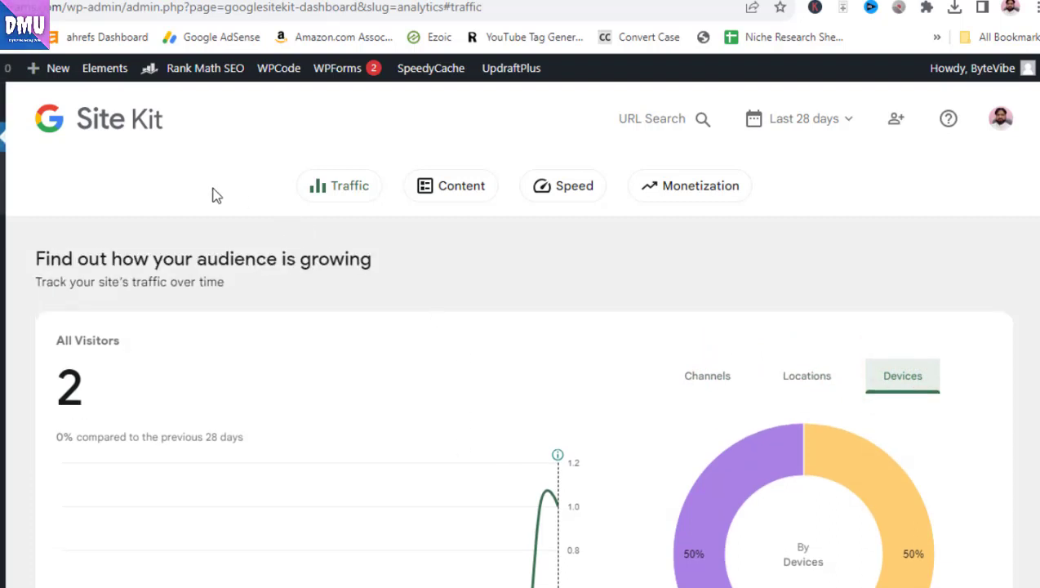
Step: Check the connected services in the Site Kit settings and start the AdSense setup from the remaining services
{"action": "left_click", "coordinate": [1, 155]}
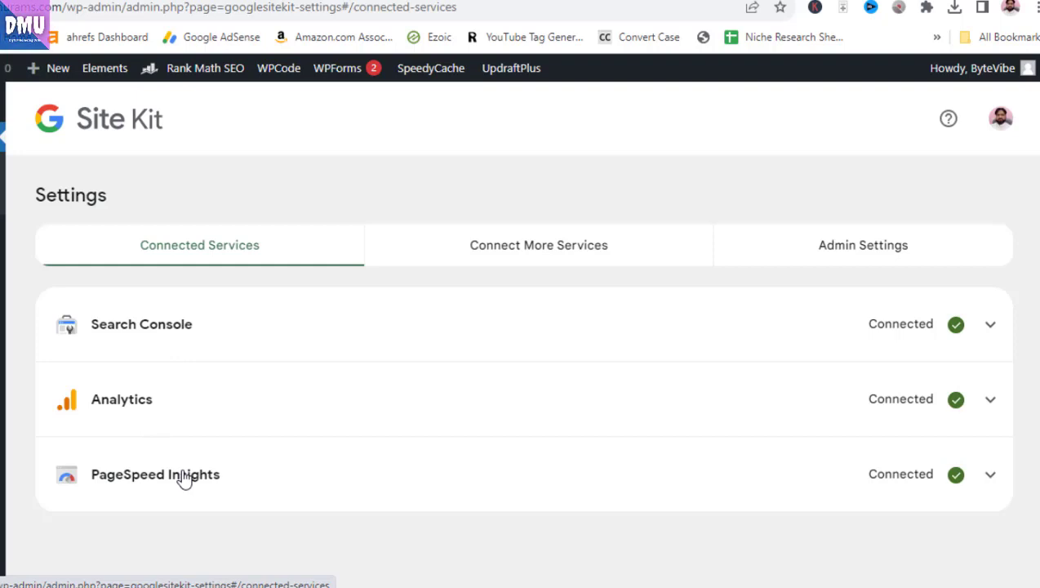
{"action": "left_click", "coordinate": [520, 259]}
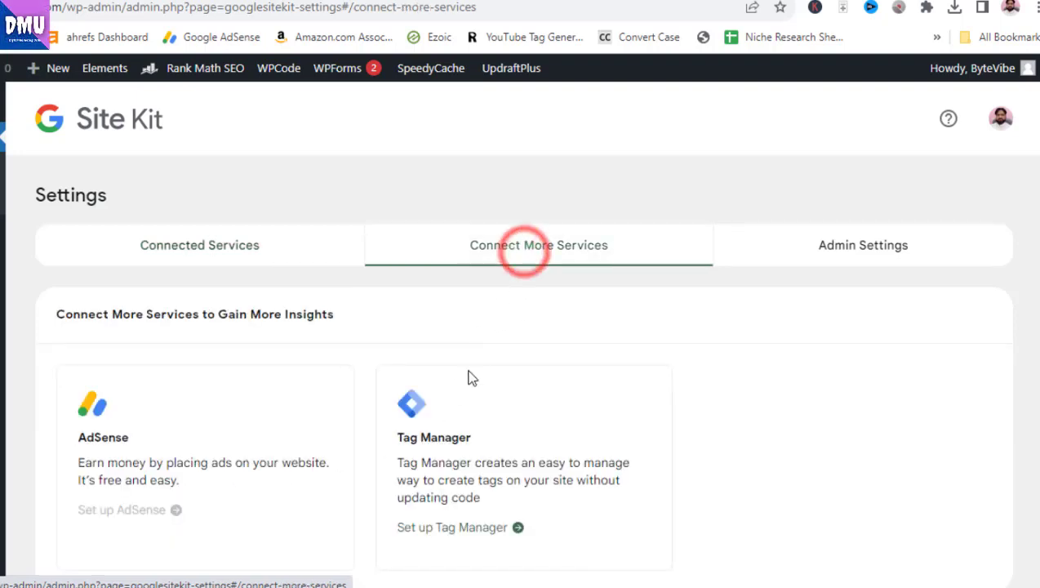
{"action": "scroll", "coordinate": [567, 529], "scroll_direction": "down", "scroll_amount": 1}
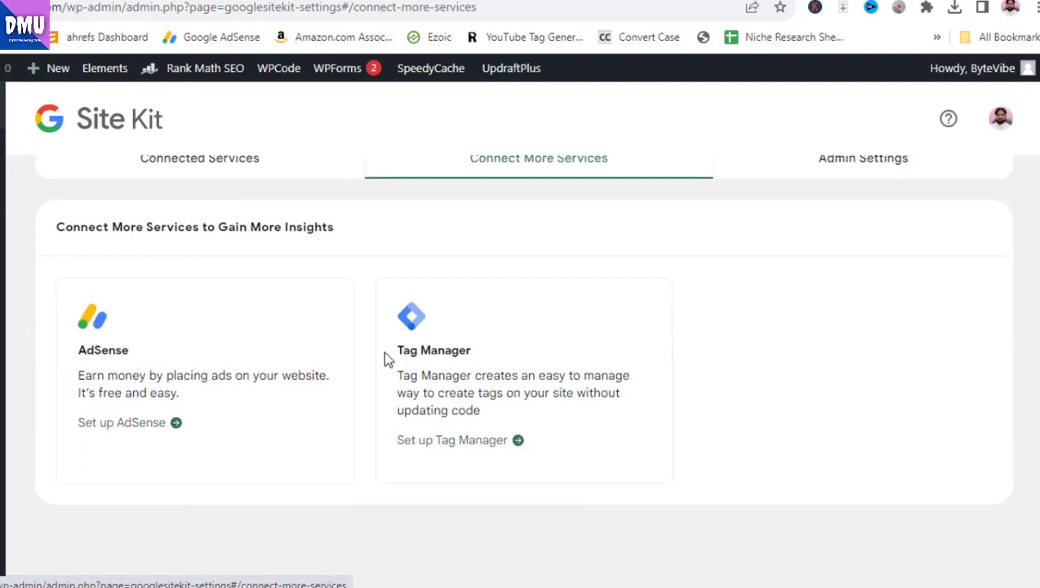
{"action": "left_click", "coordinate": [131, 423]}
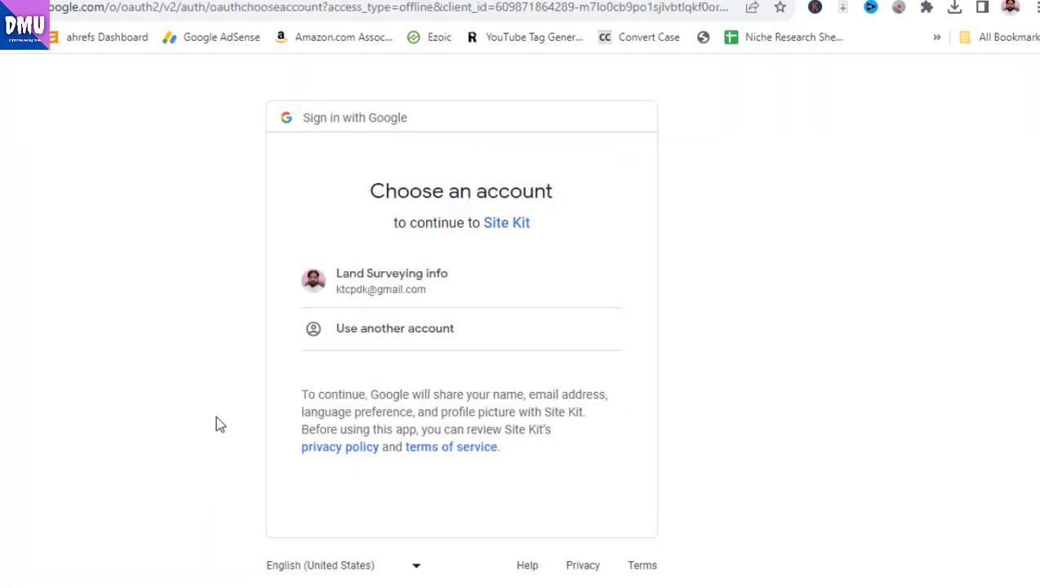
Step: Choose the listed Google account and allow Site Kit to view its AdSense data
{"action": "left_click", "coordinate": [380, 279]}
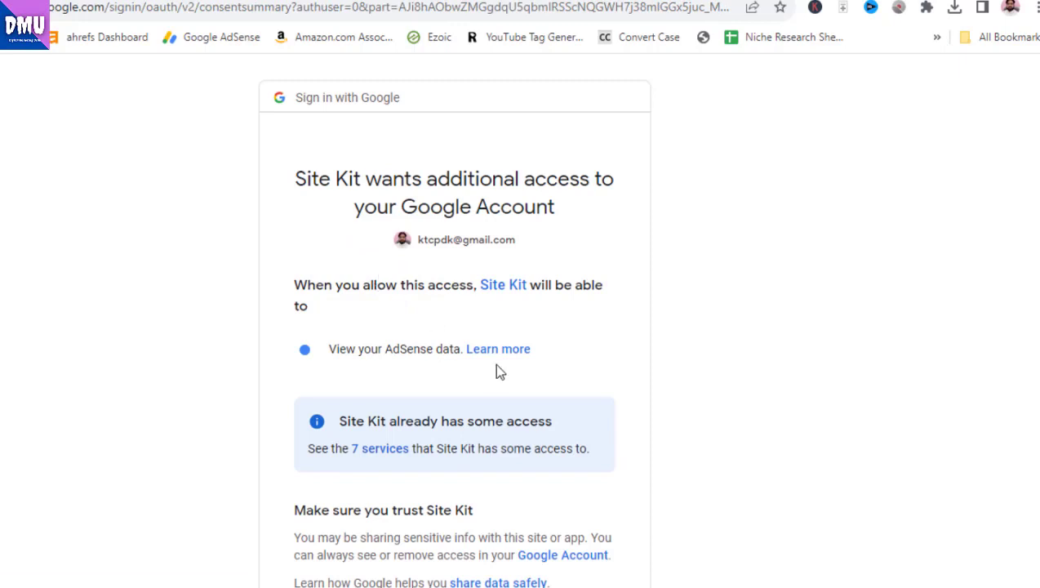
{"action": "scroll", "coordinate": [499, 371], "scroll_direction": "down", "scroll_amount": 3}
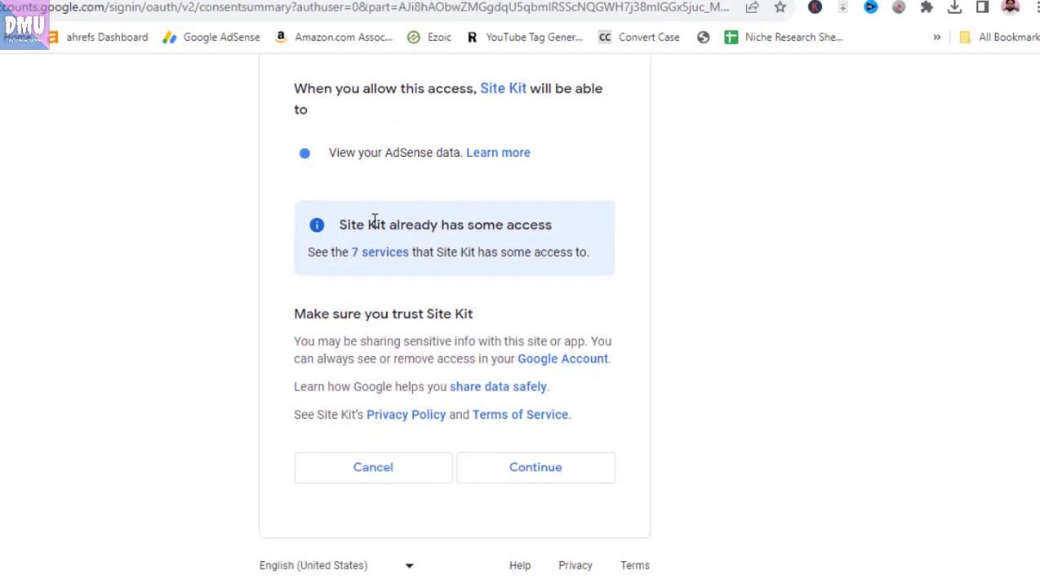
{"action": "left_click", "coordinate": [550, 475]}
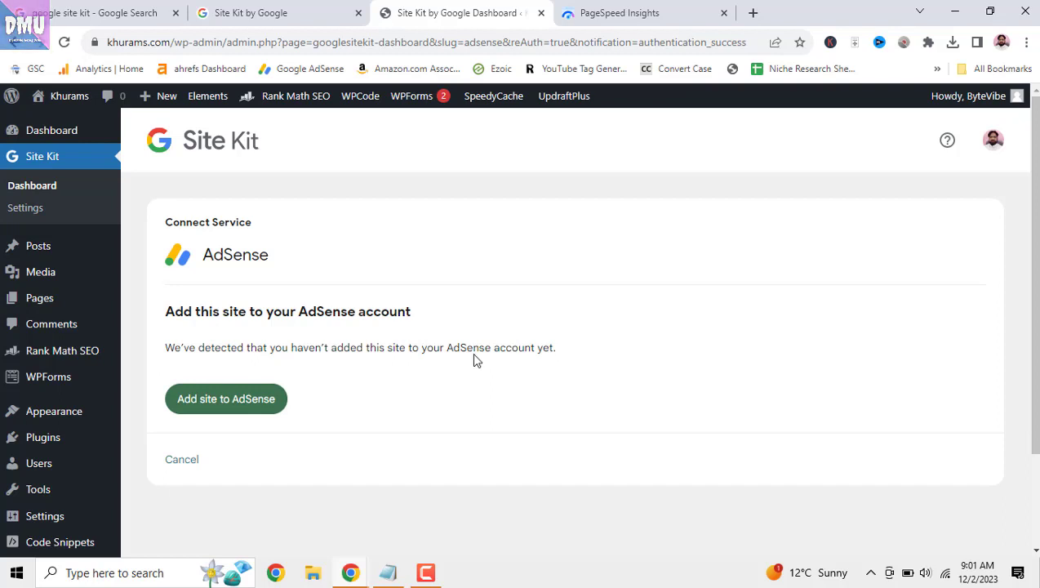
Step: Return to the Site Kit dashboard without adding the site to AdSense and look through its traffic and search data
{"action": "left_click", "coordinate": [44, 163]}
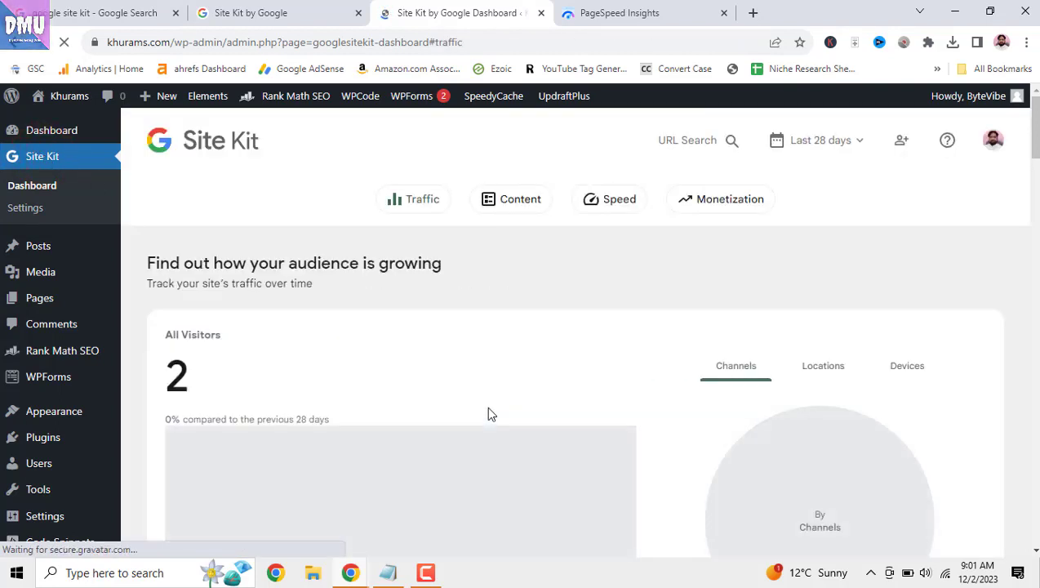
{"action": "scroll", "coordinate": [488, 413], "scroll_direction": "down", "scroll_amount": 8}
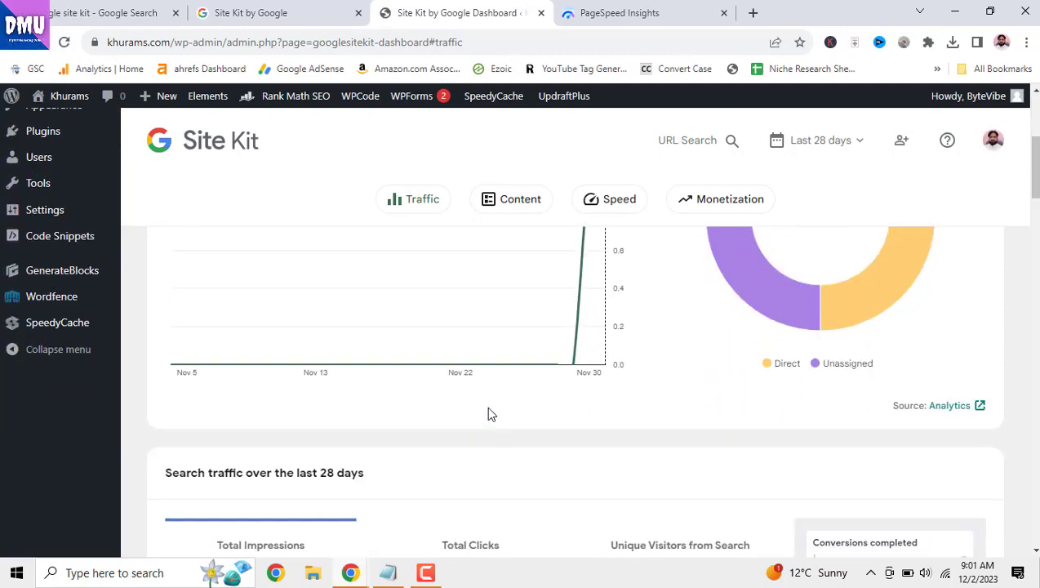
{"action": "scroll", "coordinate": [490, 417], "scroll_direction": "down", "scroll_amount": 5}
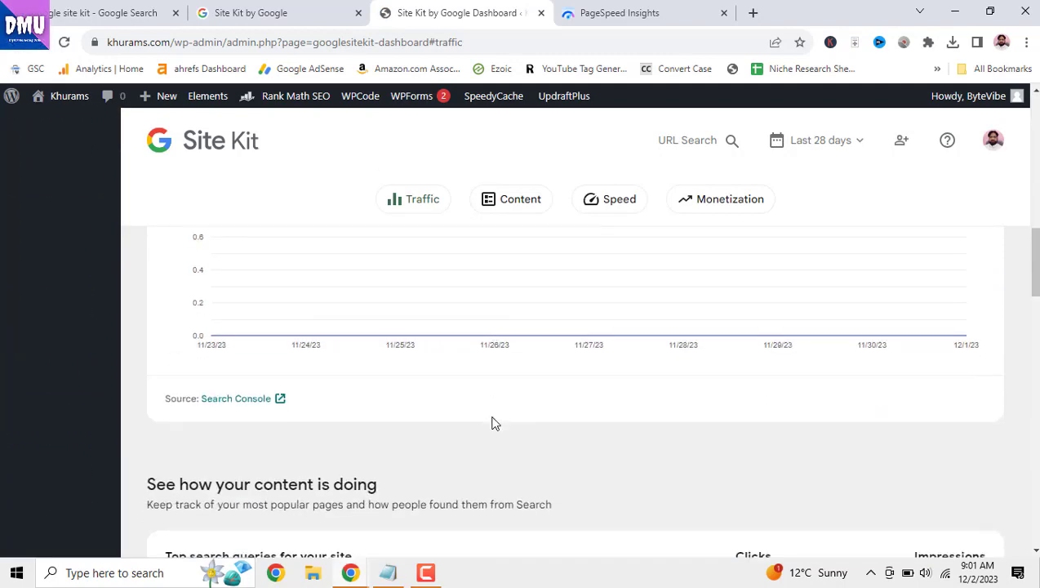
{"action": "scroll", "coordinate": [492, 422], "scroll_direction": "up", "scroll_amount": 9}
{"action": "scroll", "coordinate": [495, 425], "scroll_direction": "up", "scroll_amount": 3}
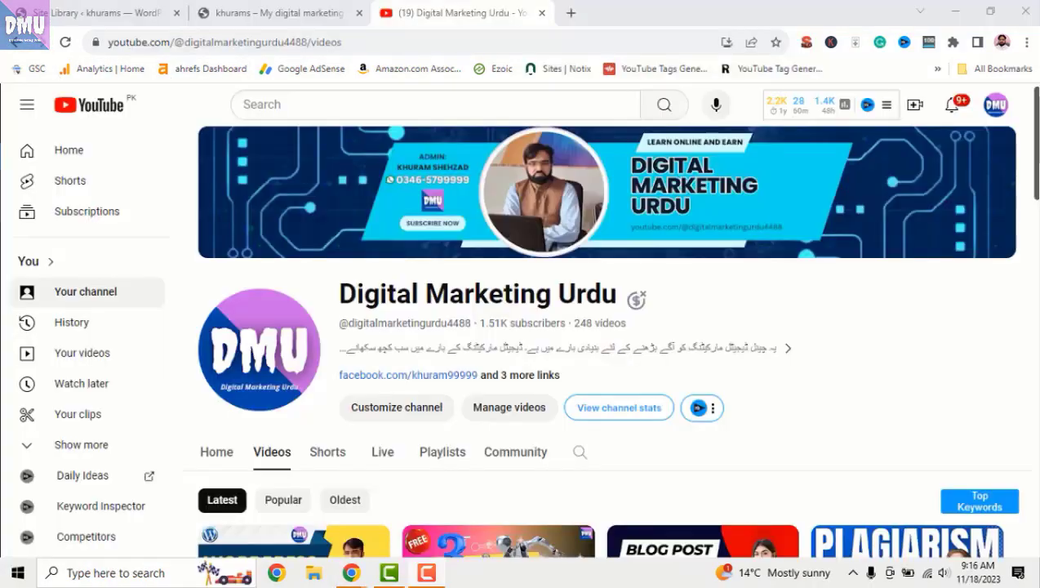
{"action": "scroll", "coordinate": [604, 326], "scroll_direction": "down", "scroll_amount": 2}
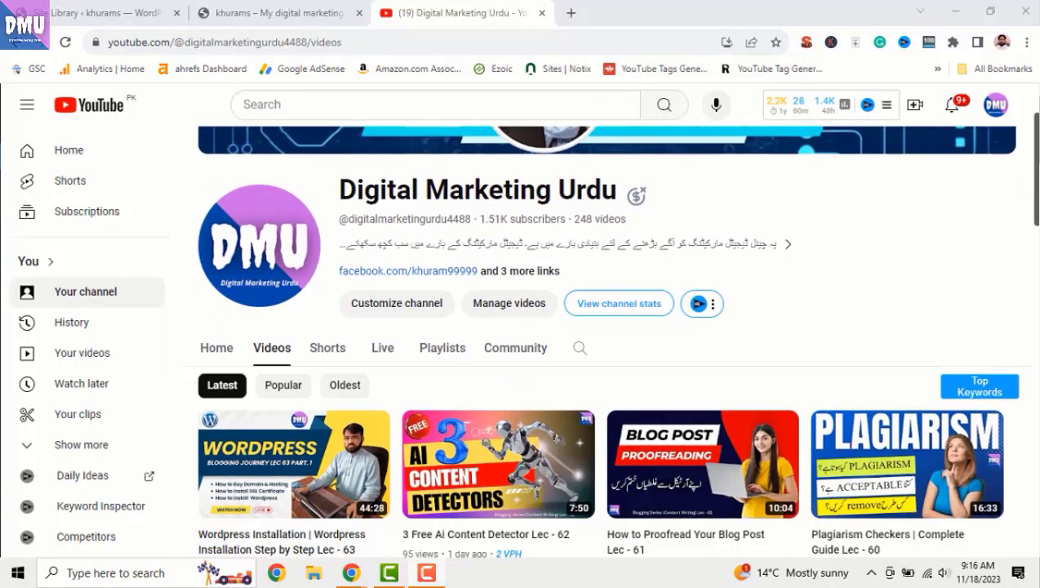
{"action": "scroll", "coordinate": [600, 367], "scroll_direction": "down", "scroll_amount": 10}
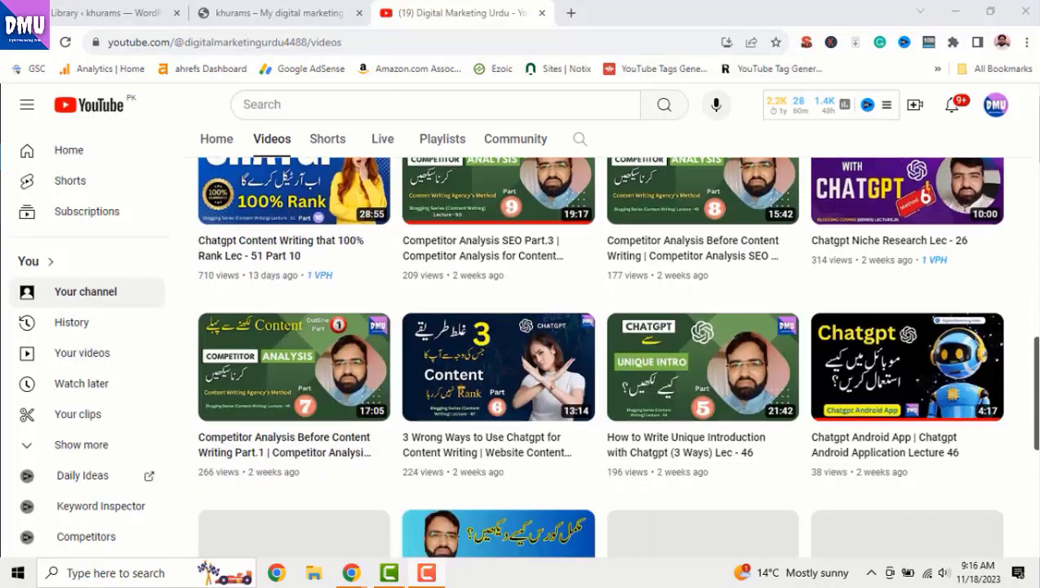
{"action": "scroll", "coordinate": [600, 355], "scroll_direction": "down", "scroll_amount": 5}
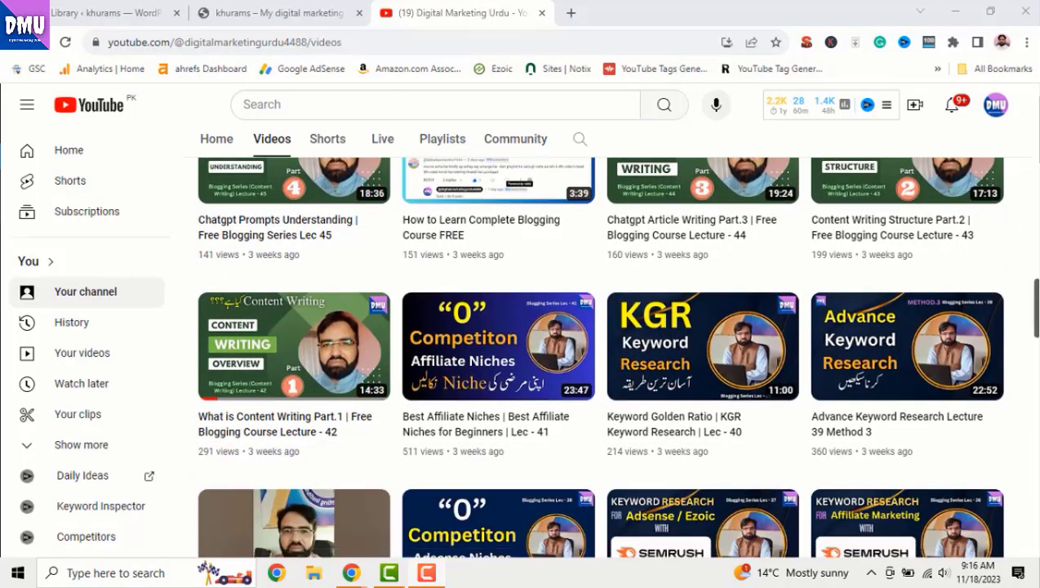